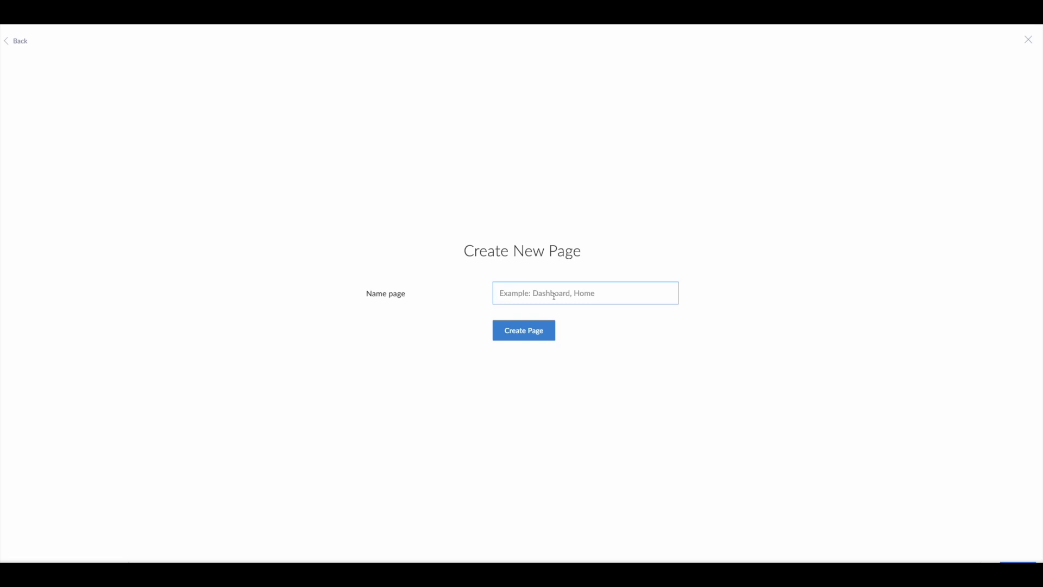
# - Create a new page named "Customer Feedback" and dismiss the panel template gallery to show its blank canvas
pyautogui.write('Customer Feedback')
pyautogui.click(540, 331)
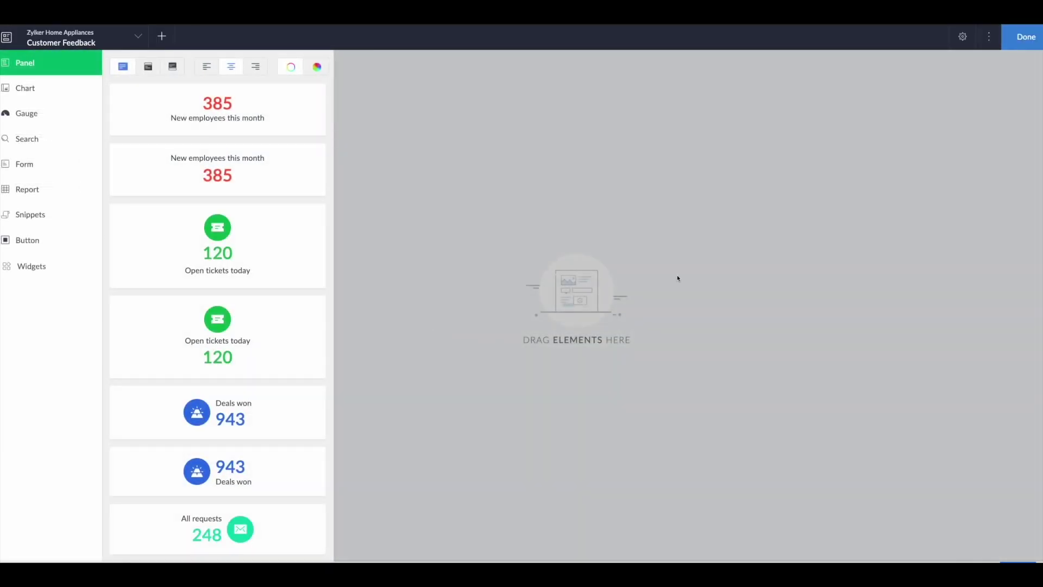
pyautogui.click(416, 130)
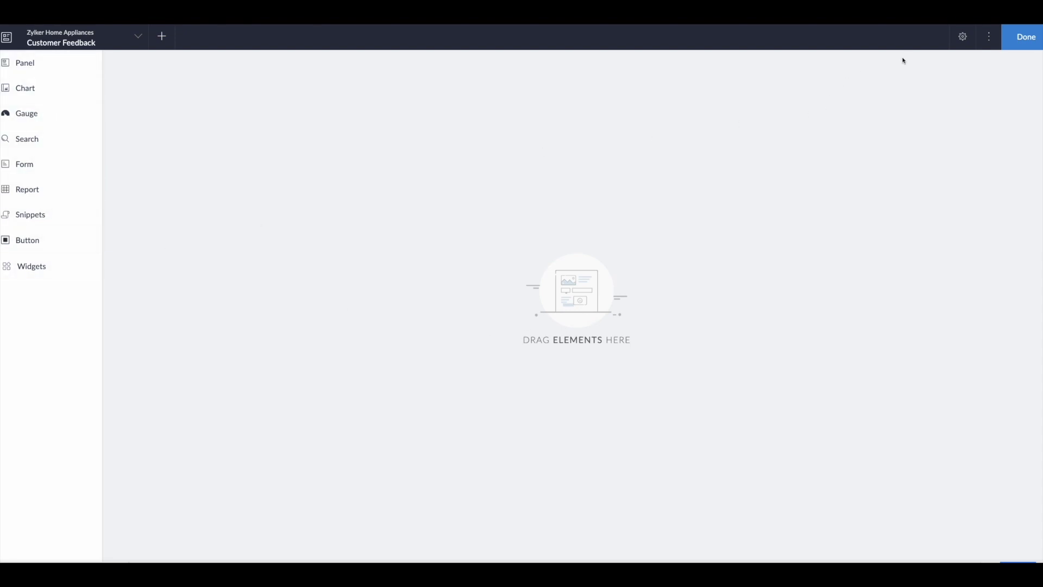
# - Set the page's background color to a light blue in the page properties and close them
pyautogui.click(961, 39)
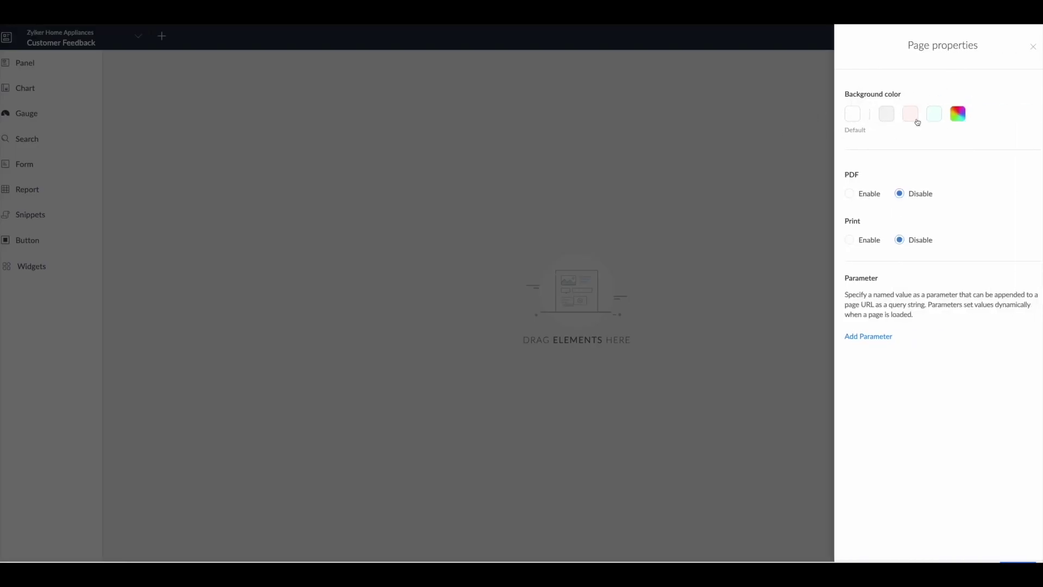
pyautogui.click(958, 115)
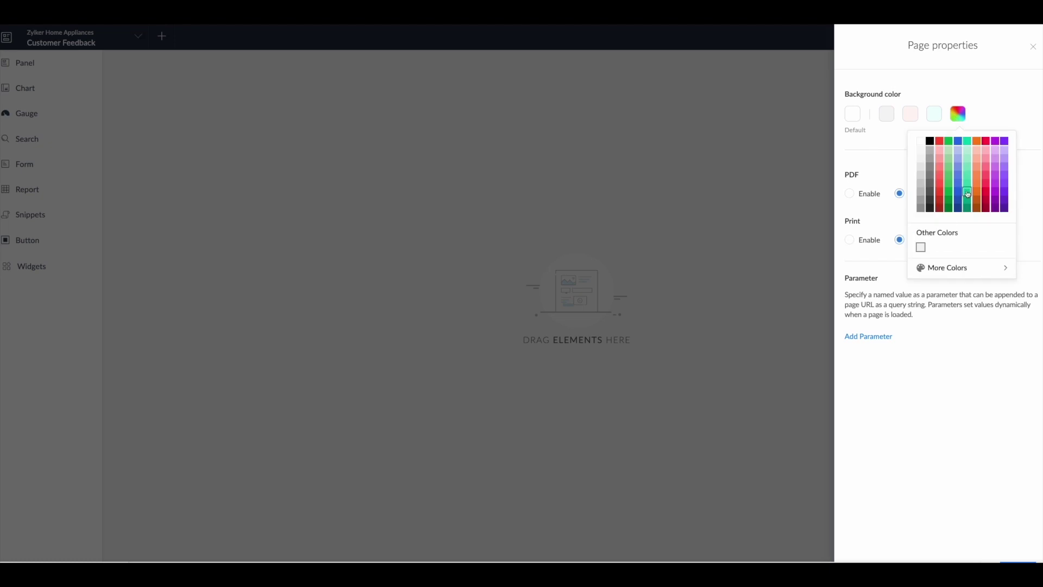
pyautogui.click(958, 156)
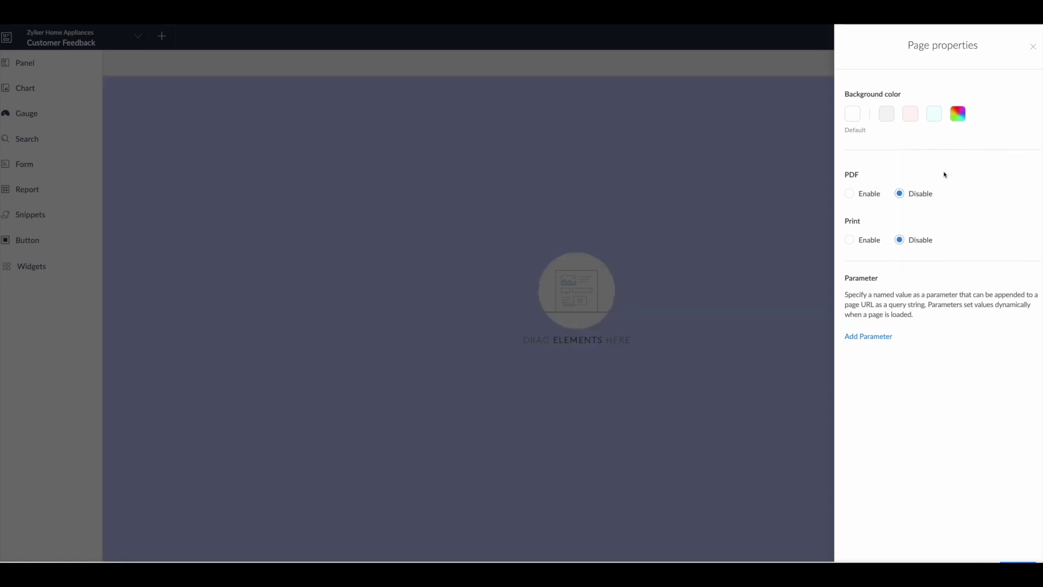
pyautogui.click(1034, 48)
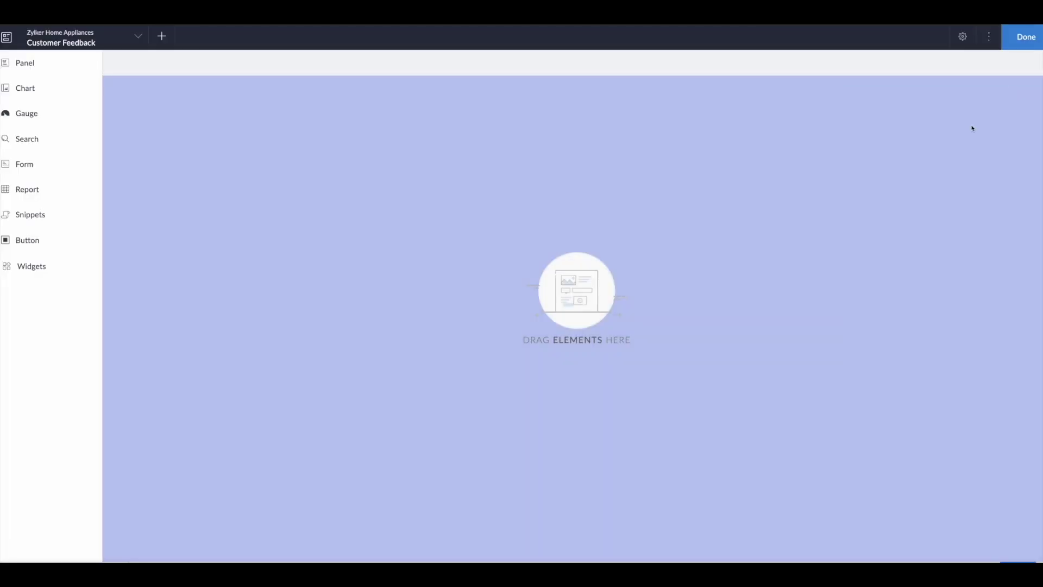
pyautogui.click(963, 37)
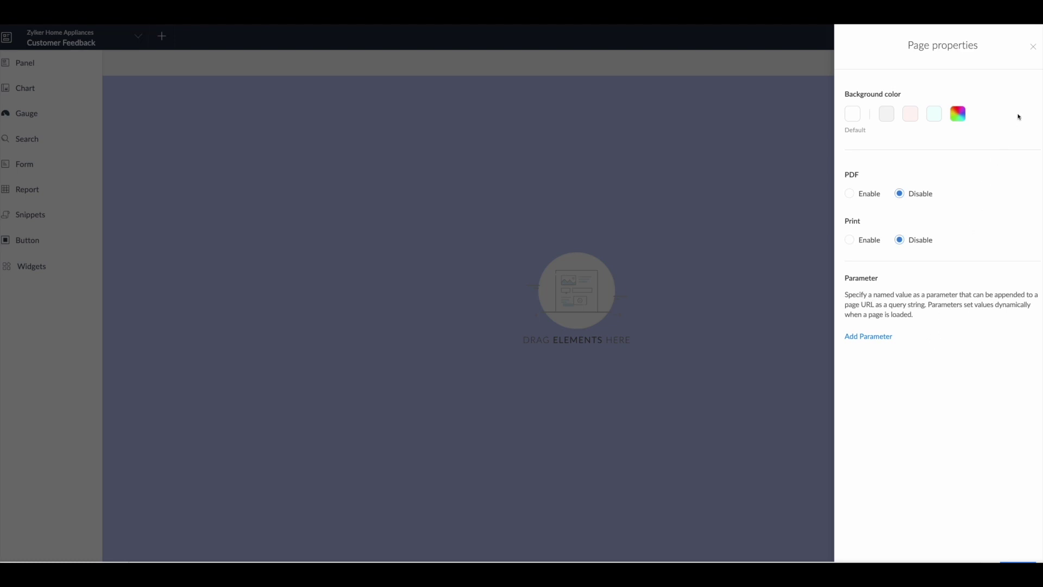
pyautogui.click(1033, 46)
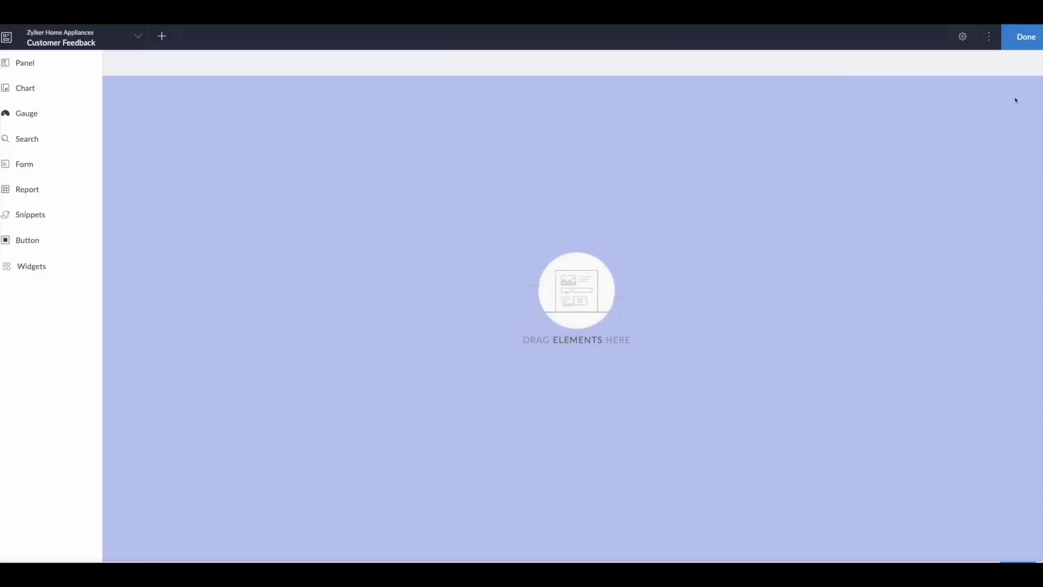
pyautogui.click(986, 44)
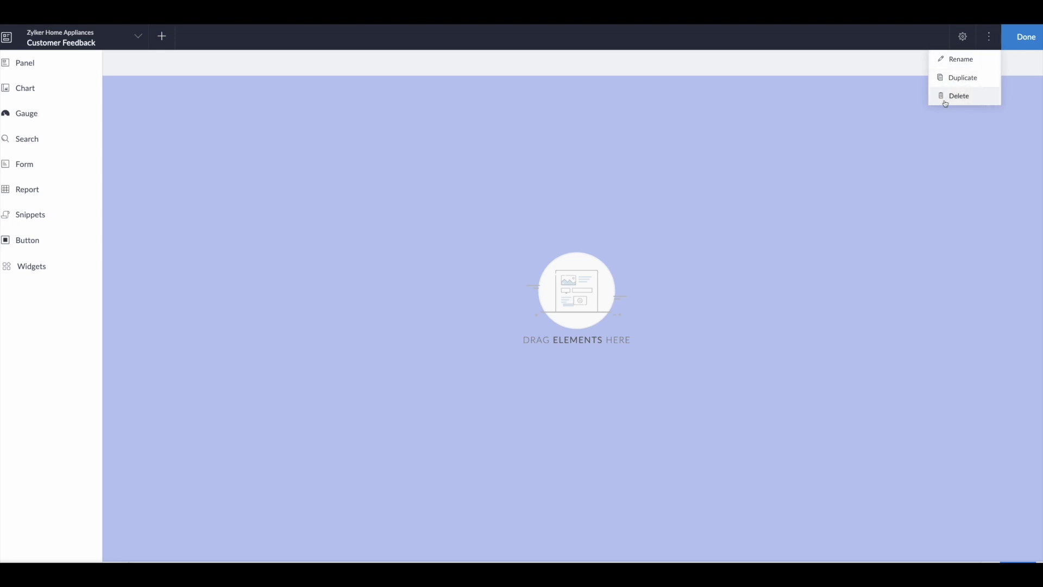
pyautogui.click(863, 72)
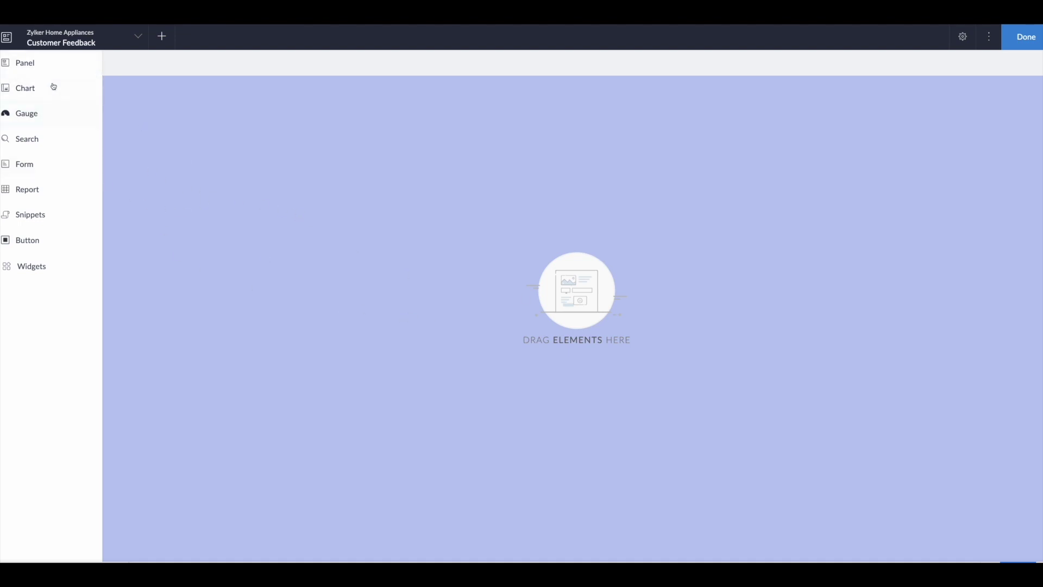
# - Examine the panel templates in header and footer layouts, with left, center and right alignment, and with plain and colored backgrounds
pyautogui.click(47, 66)
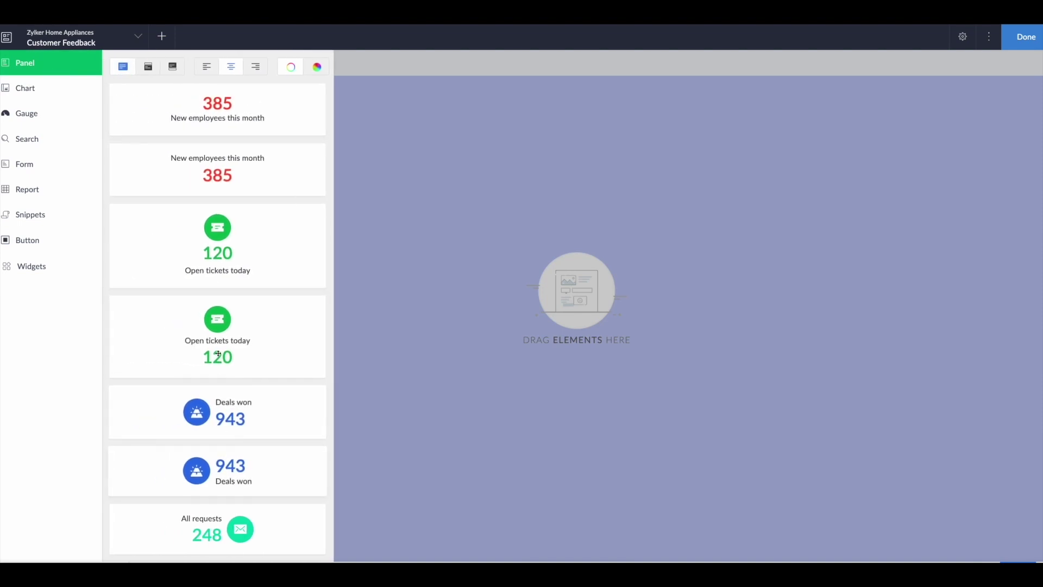
pyautogui.click(148, 66)
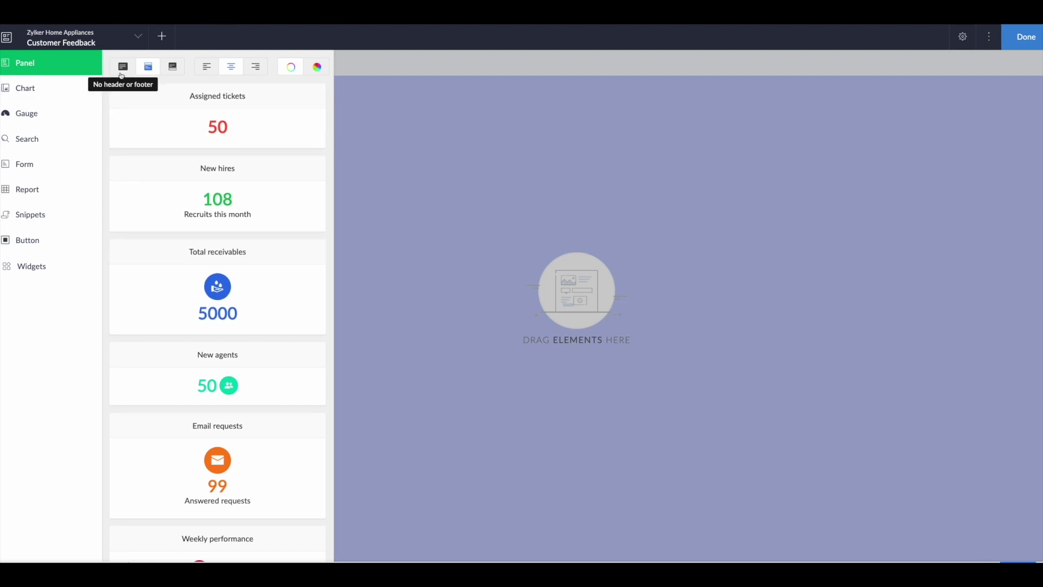
pyautogui.click(173, 66)
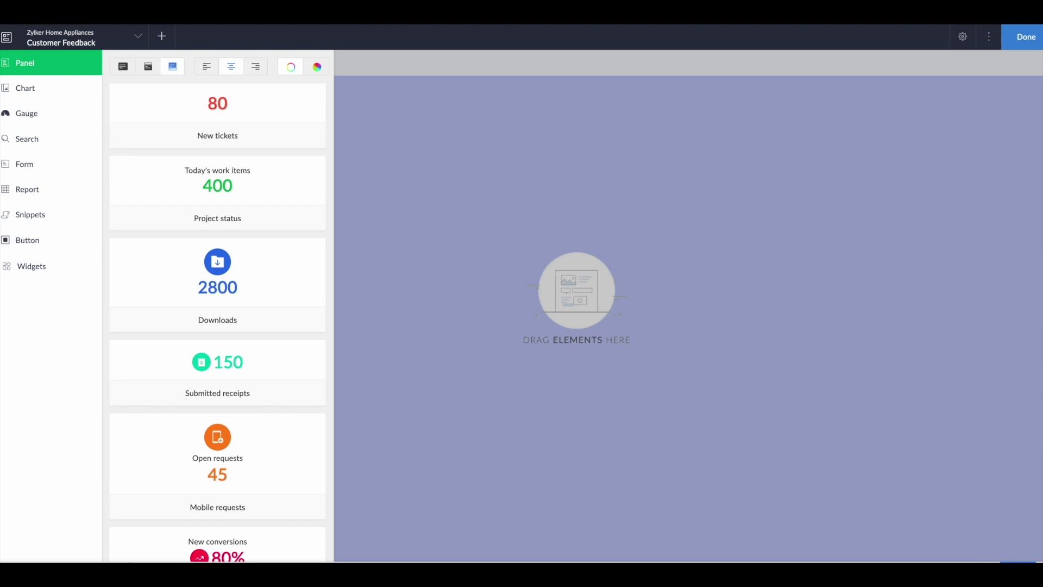
pyautogui.click(205, 67)
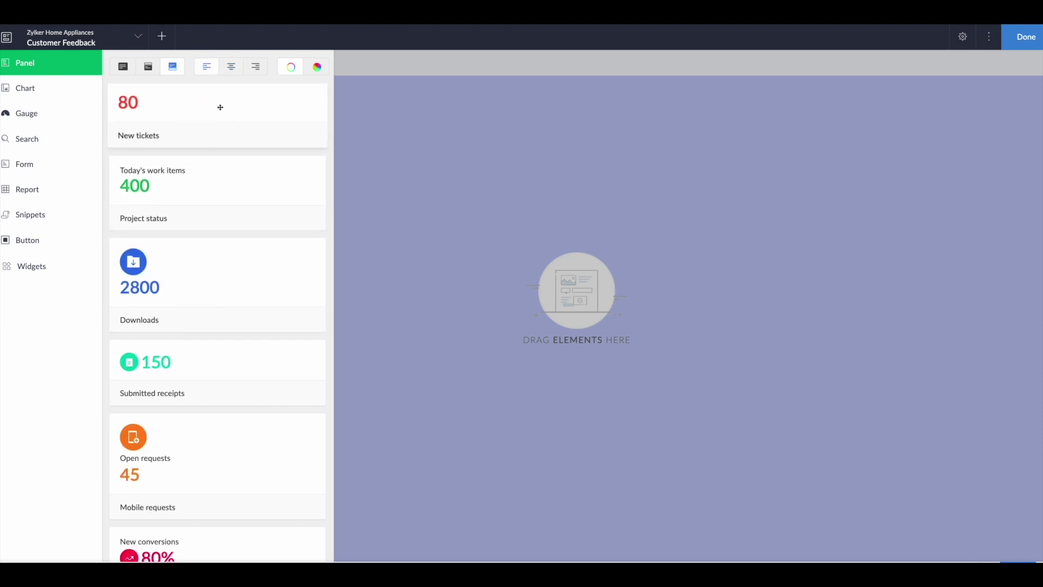
pyautogui.click(230, 67)
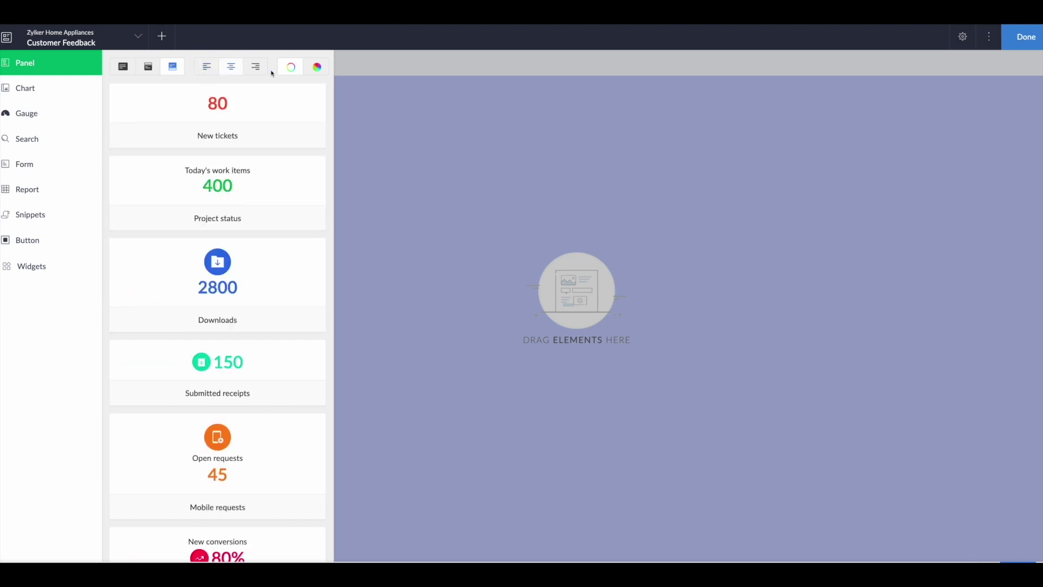
pyautogui.click(254, 70)
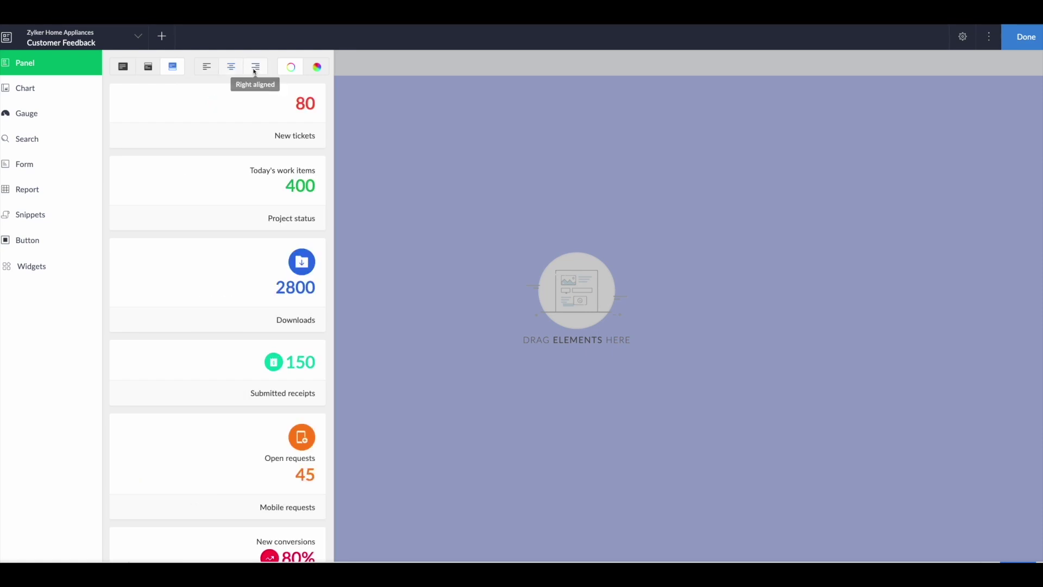
pyautogui.click(232, 67)
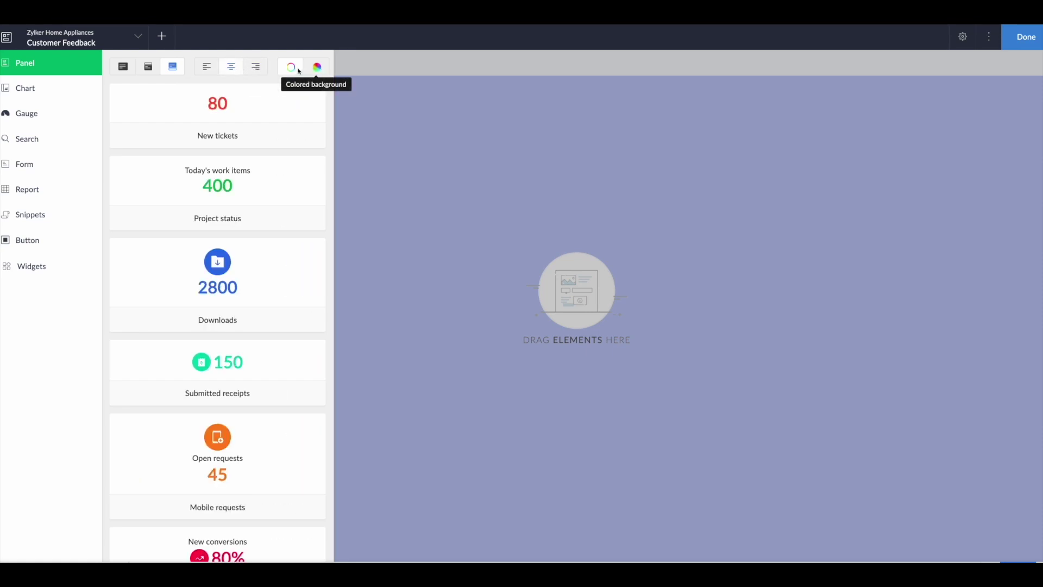
pyautogui.click(316, 67)
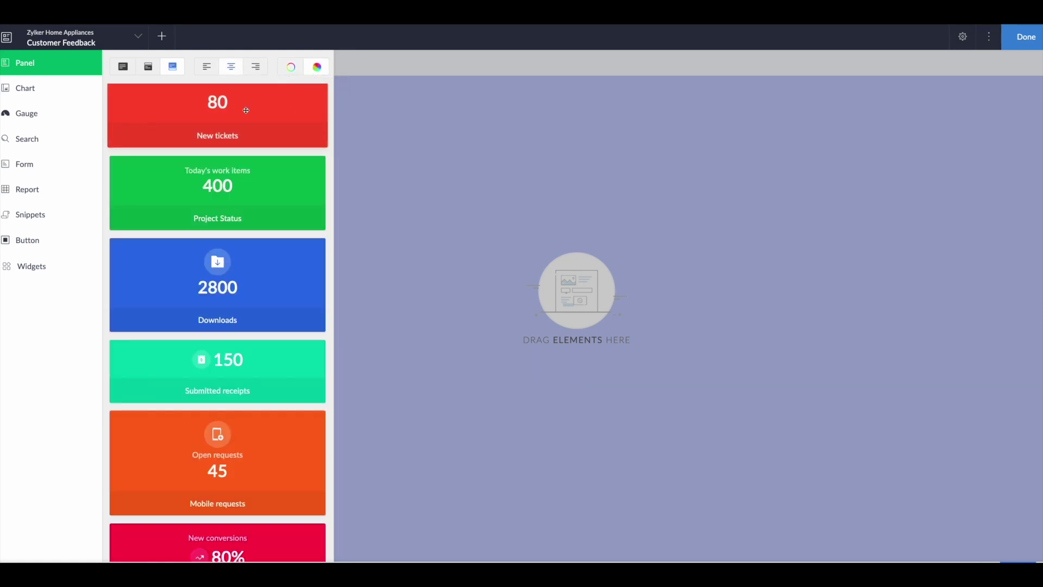
pyautogui.click(290, 69)
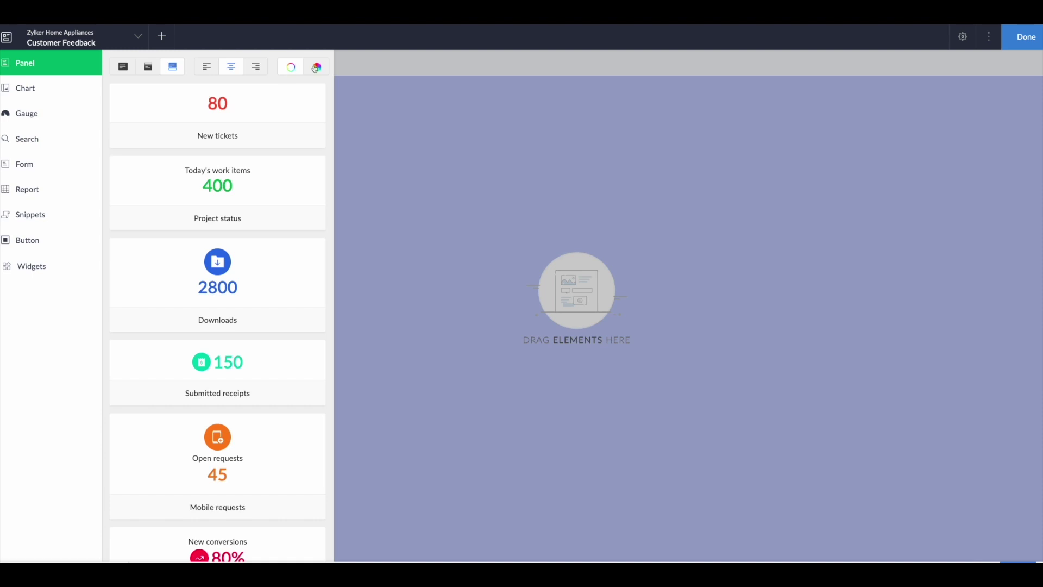
# - Add the "New employees this month" panel without header or footer, number above caption, to the page and open its configuration
pyautogui.click(121, 69)
pyautogui.moveTo(217, 109); pyautogui.dragTo(521, 191)
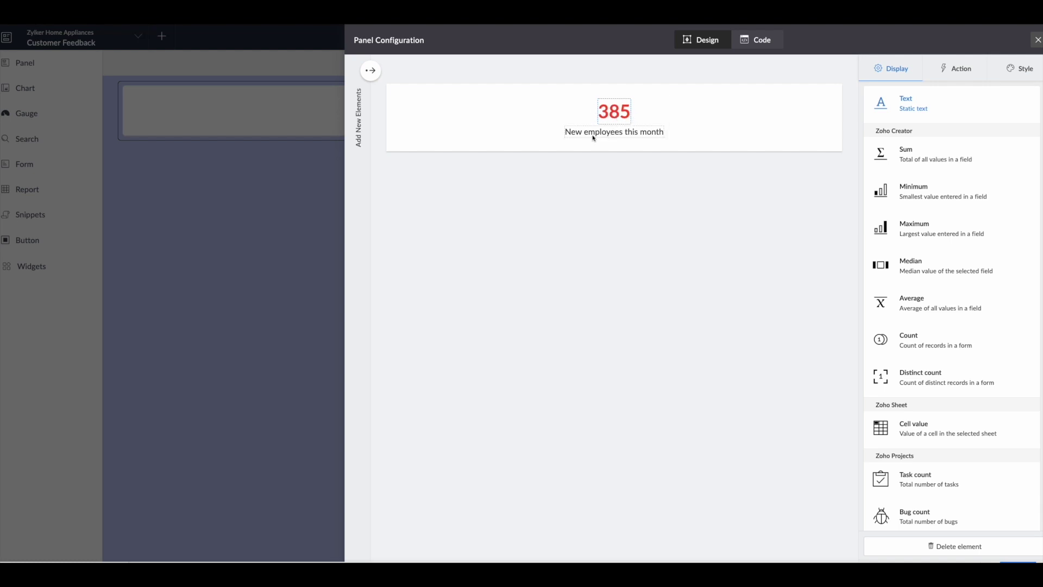
pyautogui.click(614, 133)
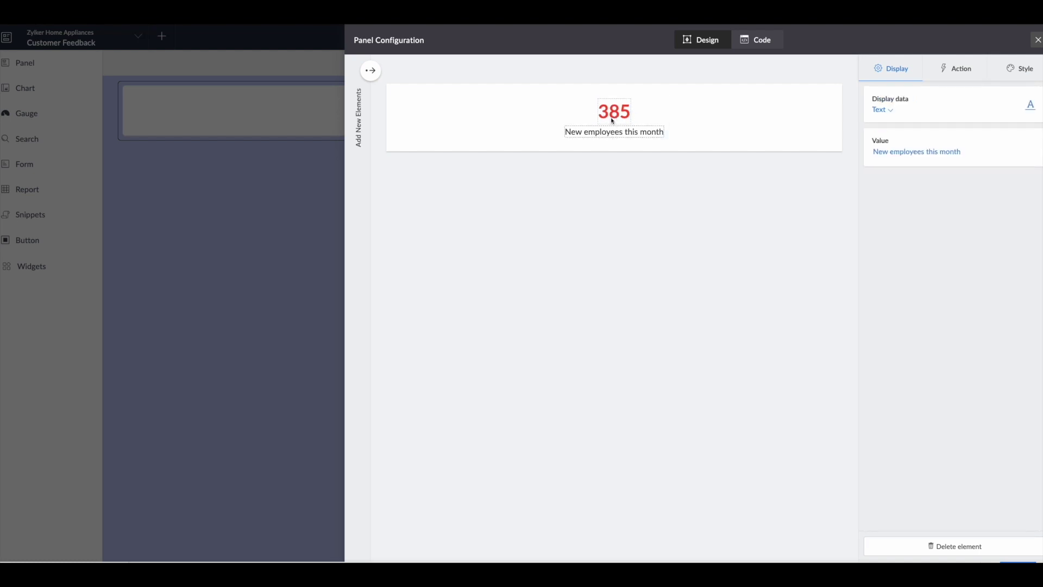
pyautogui.click(666, 113)
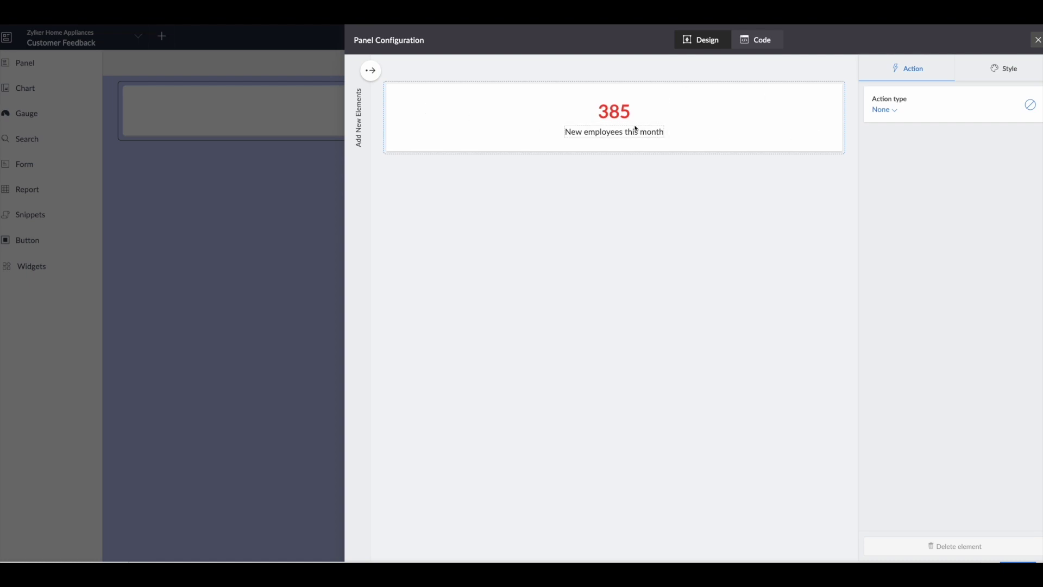
# - Delete the red number element from the panel, keeping only the caption text
pyautogui.click(617, 120)
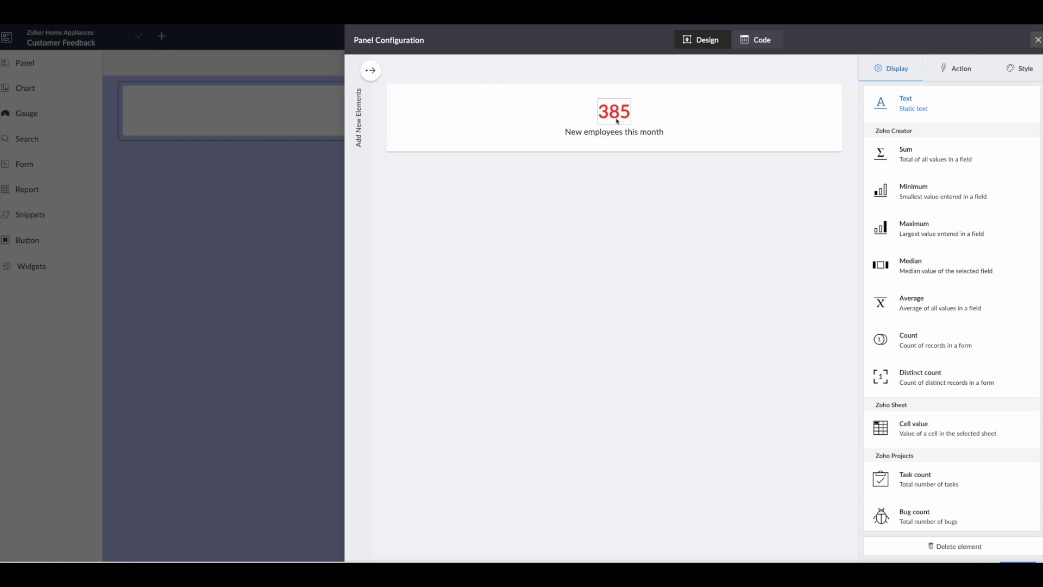
pyautogui.click(951, 548)
pyautogui.click(495, 324)
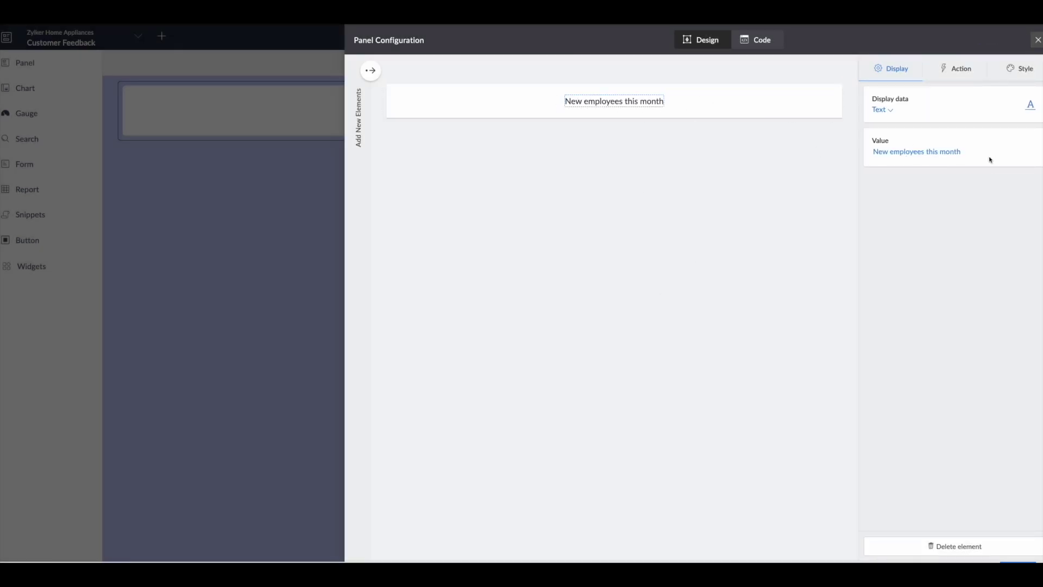
# - Replace the caption's text value with "Zylker Customer Feedback"
pyautogui.click(966, 154)
pyautogui.moveTo(967, 155); pyautogui.dragTo(871, 156)
pyautogui.write('Z')
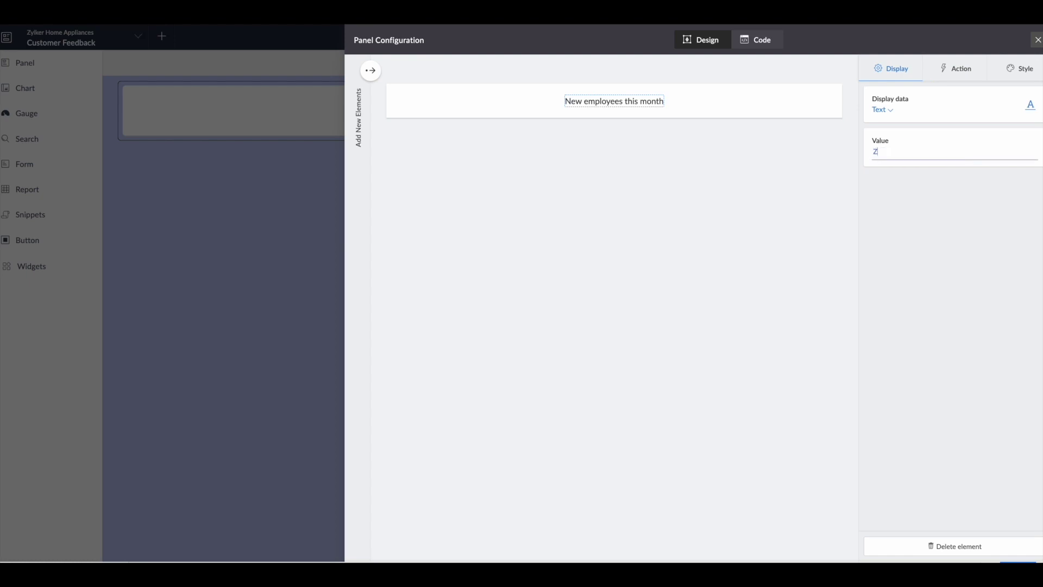
pyautogui.write('ylker Customer Feedbac')
pyautogui.press('BackSpace')
pyautogui.press('BackSpace')
pyautogui.press('BackSpace')
pyautogui.press('BackSpace')
pyautogui.press('BackSpace')
pyautogui.write('eedback')
pyautogui.click(949, 188)
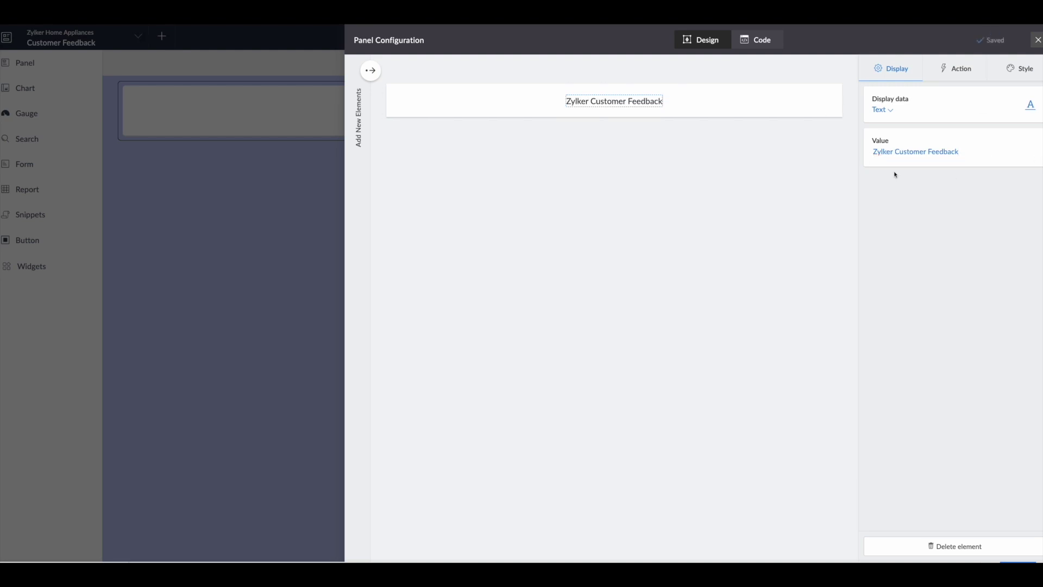
# - Set the panel text's font family to Roboto and make it bold
pyautogui.click(1025, 69)
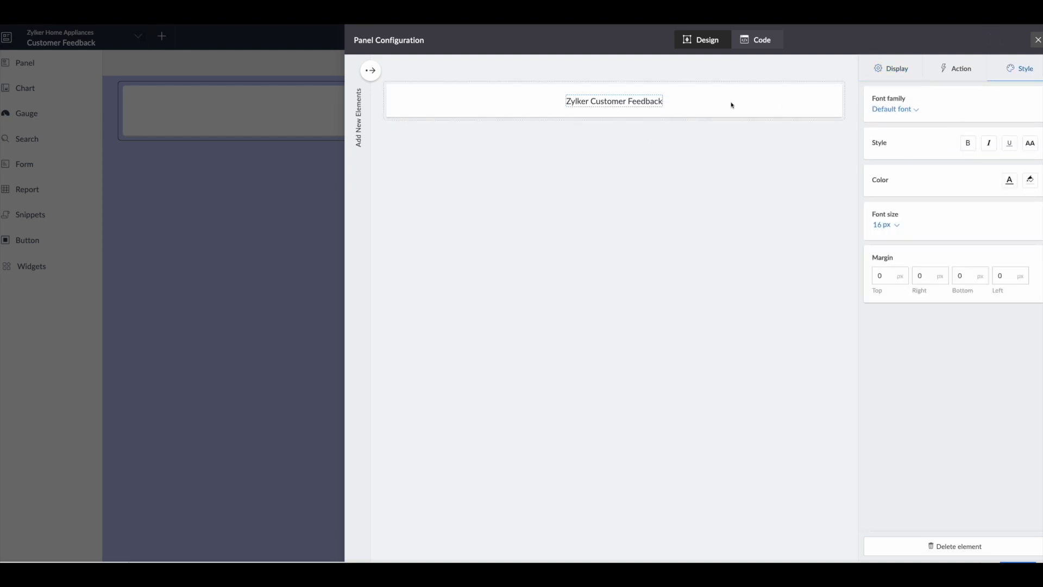
pyautogui.click(917, 110)
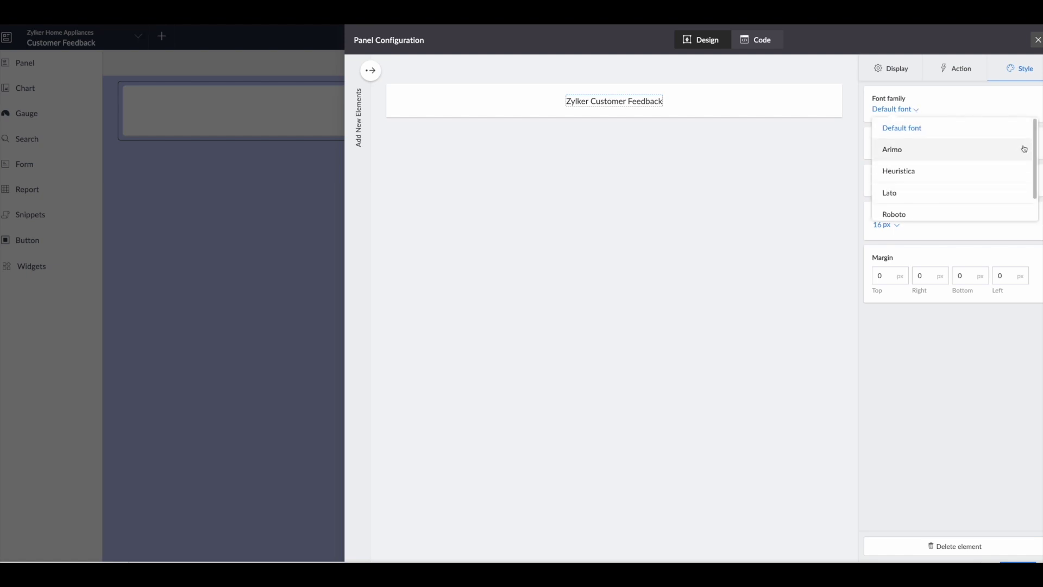
pyautogui.scroll(-2, 1035, 190)
pyautogui.scroll(2, 1035, 190)
pyautogui.scroll(-2, 1035, 192)
pyautogui.moveTo(1036, 192); pyautogui.dragTo(1035, 136)
pyautogui.scroll(-1, 1035, 136)
pyautogui.click(945, 192)
pyautogui.click(969, 144)
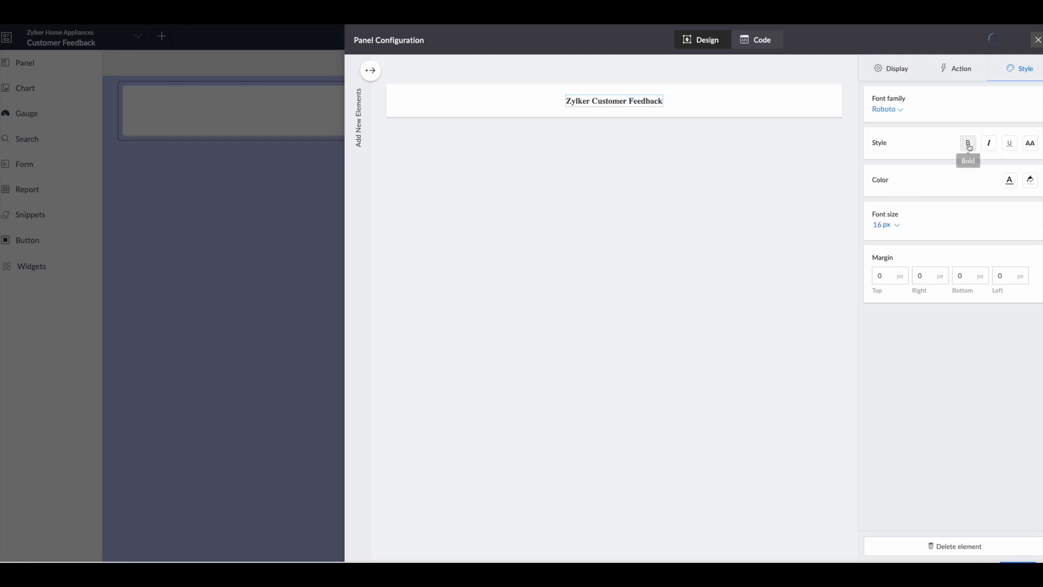
# - Color the panel text white and give it a dark blue text background
pyautogui.click(1009, 181)
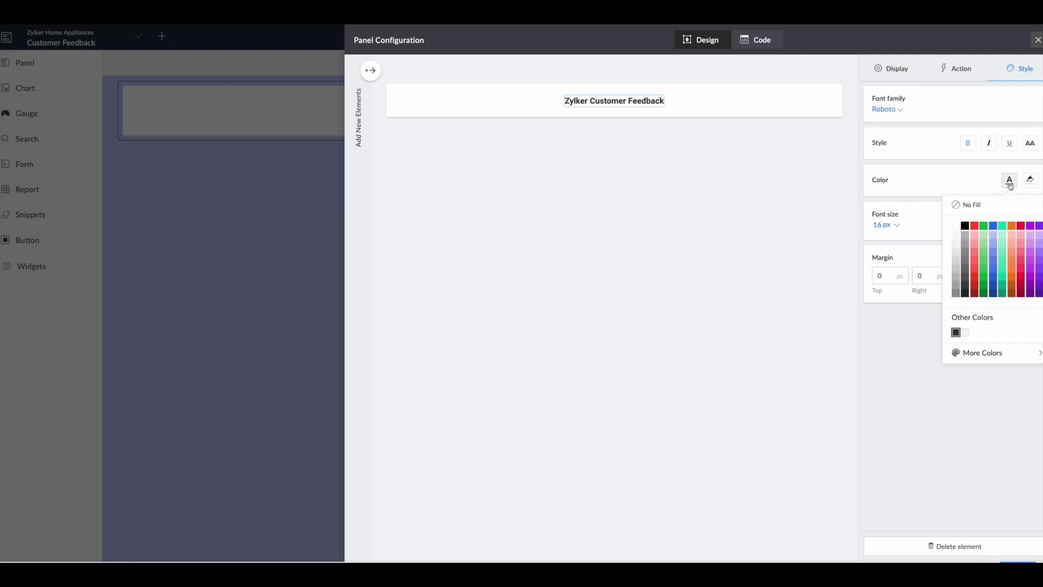
pyautogui.click(957, 229)
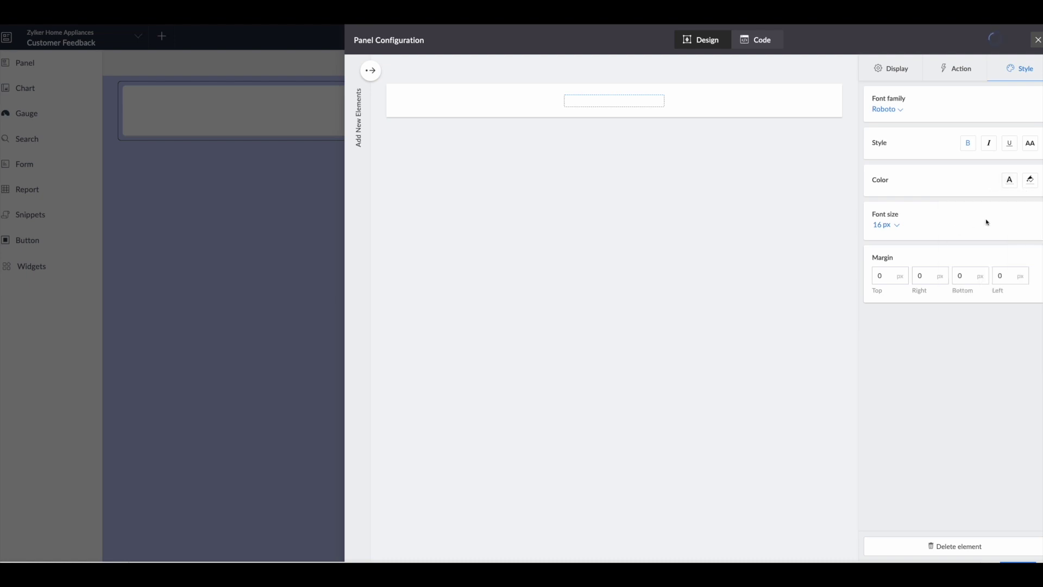
pyautogui.click(1030, 180)
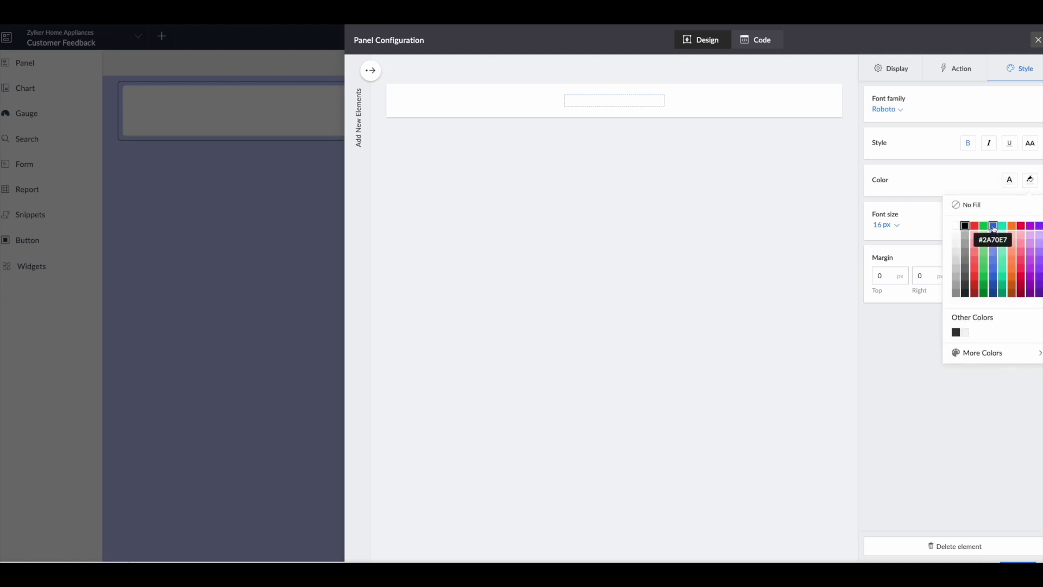
pyautogui.click(994, 294)
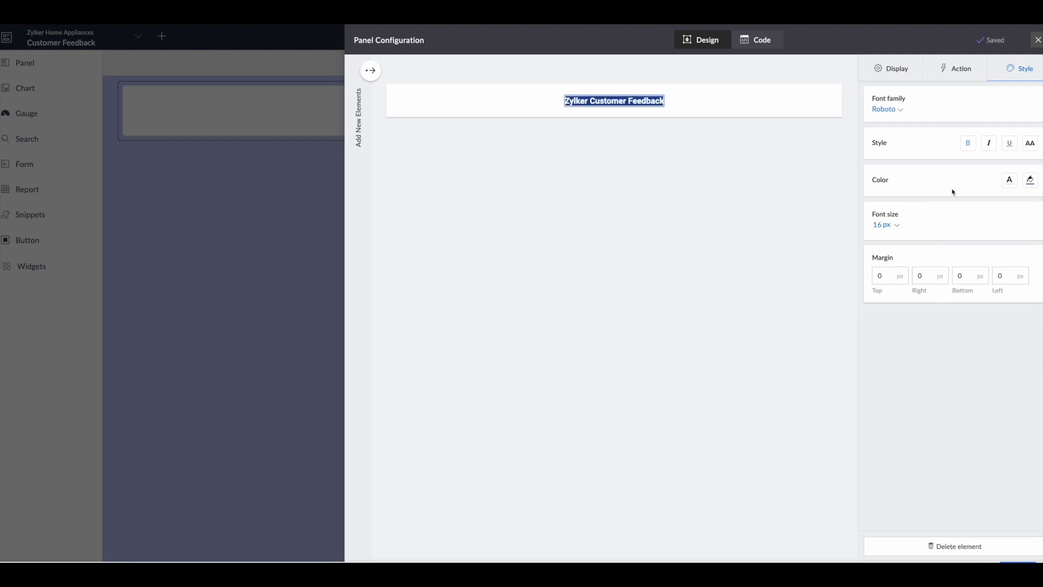
# - Set the font size of the "Zylker Customer Feedback" text to 40 px
pyautogui.click(895, 225)
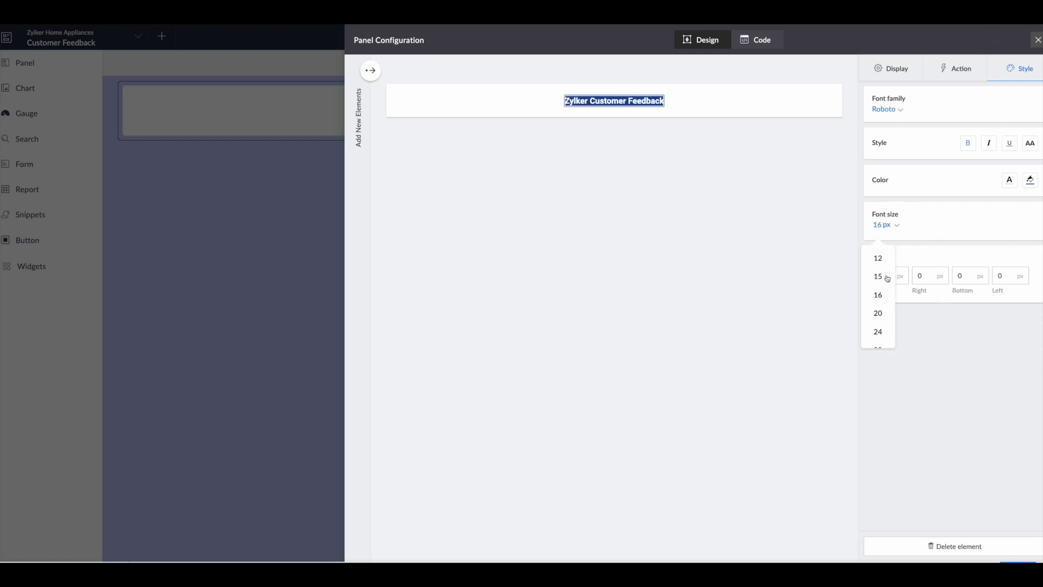
pyautogui.moveTo(892, 275); pyautogui.dragTo(890, 329)
pyautogui.click(898, 223)
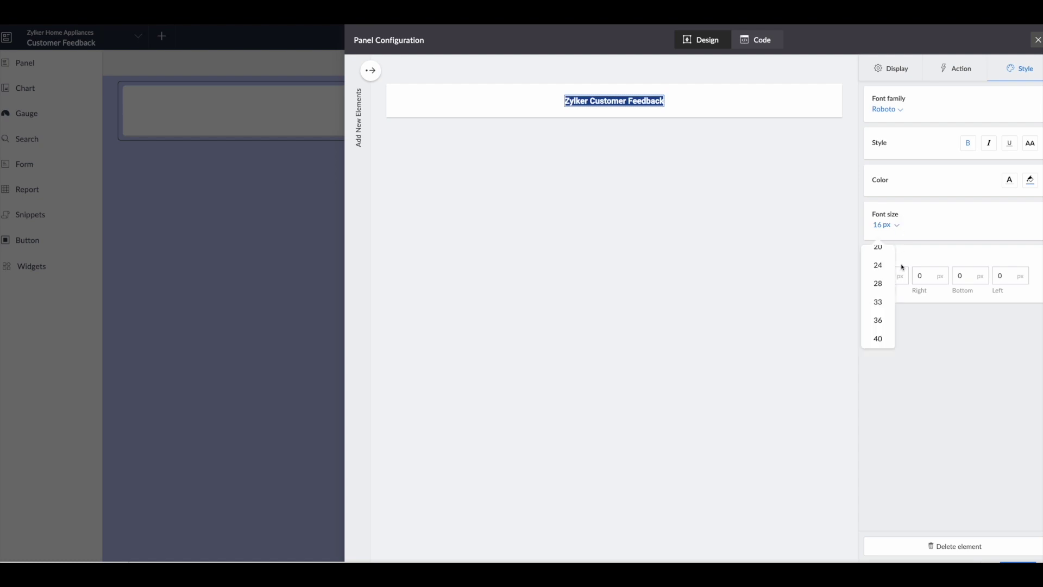
pyautogui.click(879, 340)
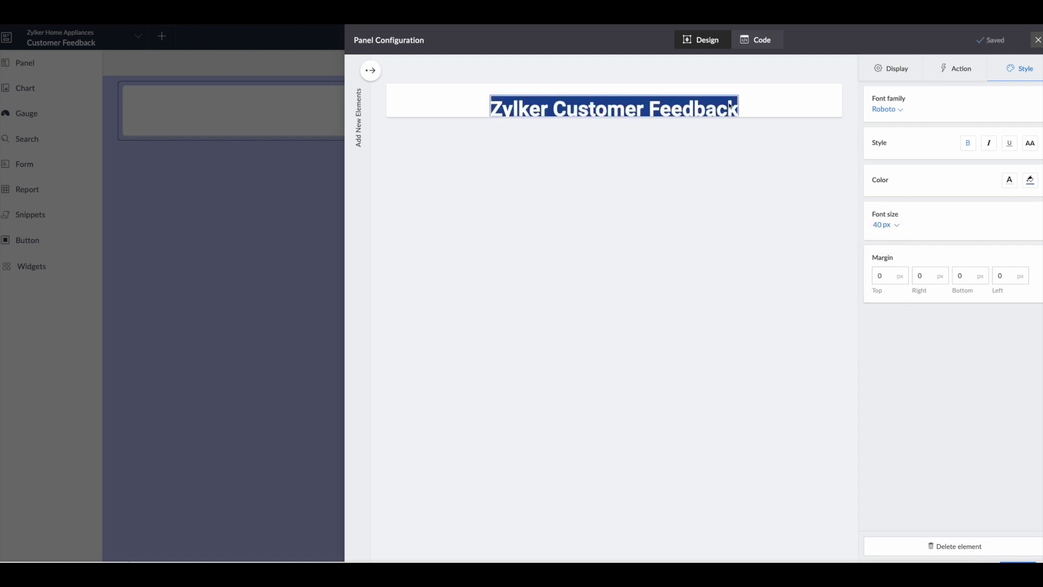
# - Set the title text's top, right, bottom and left margins to 5 px each
pyautogui.click(891, 279)
pyautogui.moveTo(880, 277); pyautogui.dragTo(871, 280)
pyautogui.write('5')
pyautogui.moveTo(939, 279); pyautogui.dragTo(905, 276)
pyautogui.write('5')
pyautogui.click(969, 275)
pyautogui.write('5')
pyautogui.click(1007, 275)
pyautogui.write('5')
pyautogui.click(980, 332)
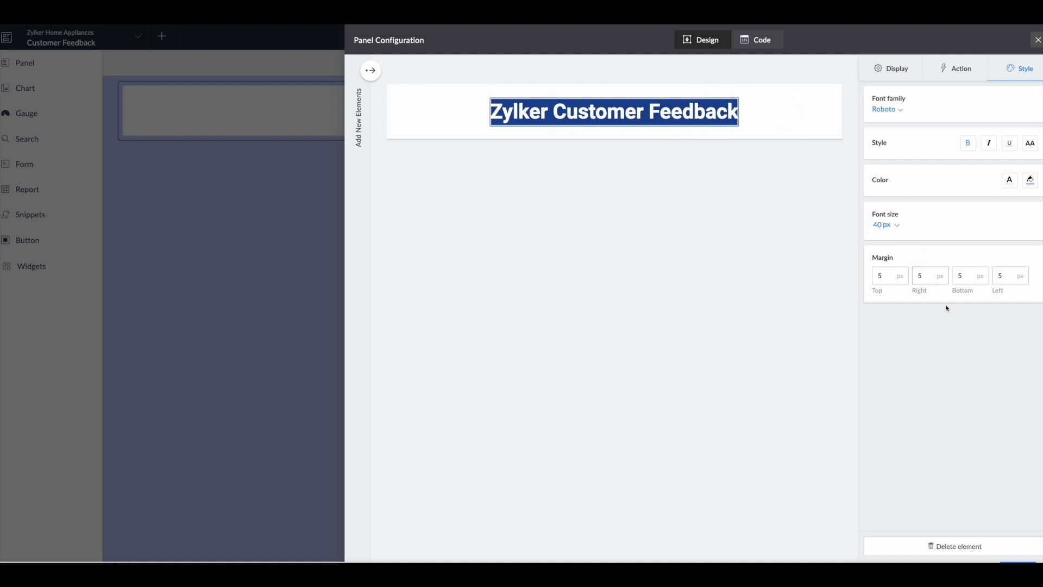
# - Fill the title panel's background with the same dark blue as the text background and close the panel configuration
pyautogui.click(746, 134)
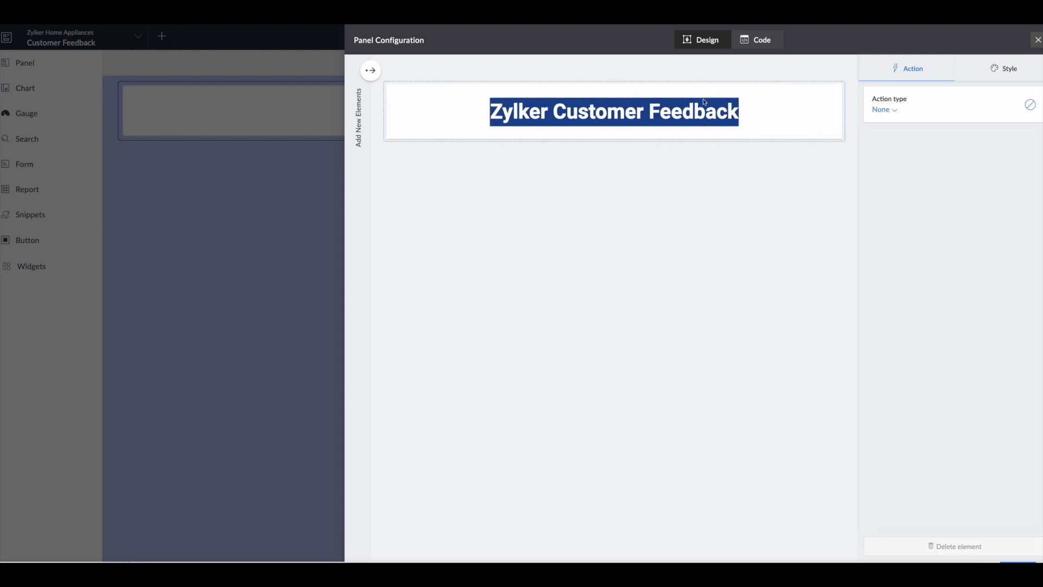
pyautogui.click(1006, 69)
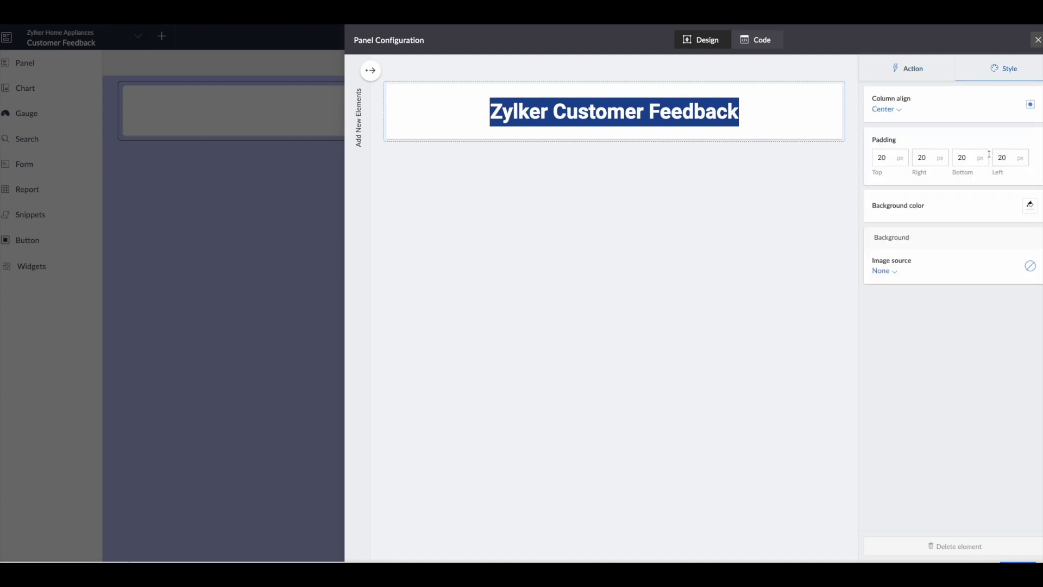
pyautogui.click(1030, 205)
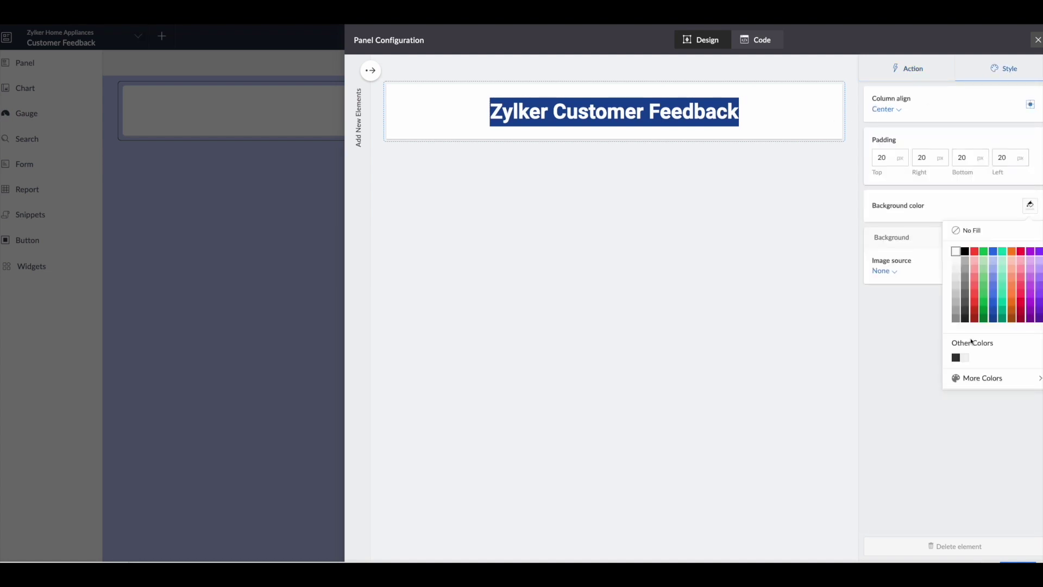
pyautogui.click(993, 318)
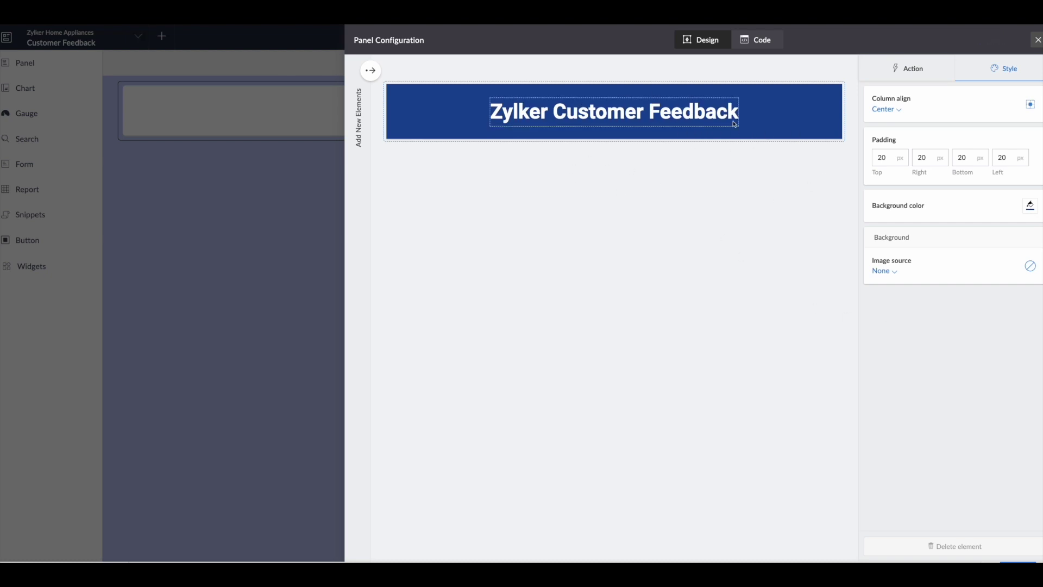
pyautogui.click(1037, 41)
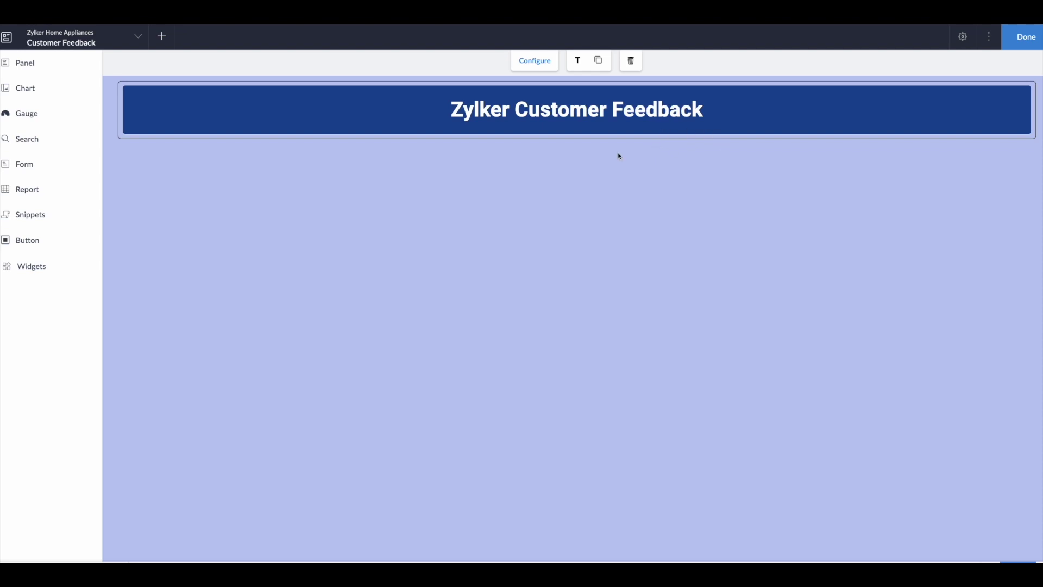
# - In the title panel's ZML code, set the text size to 48px, save the code and close the configuration
pyautogui.click(537, 63)
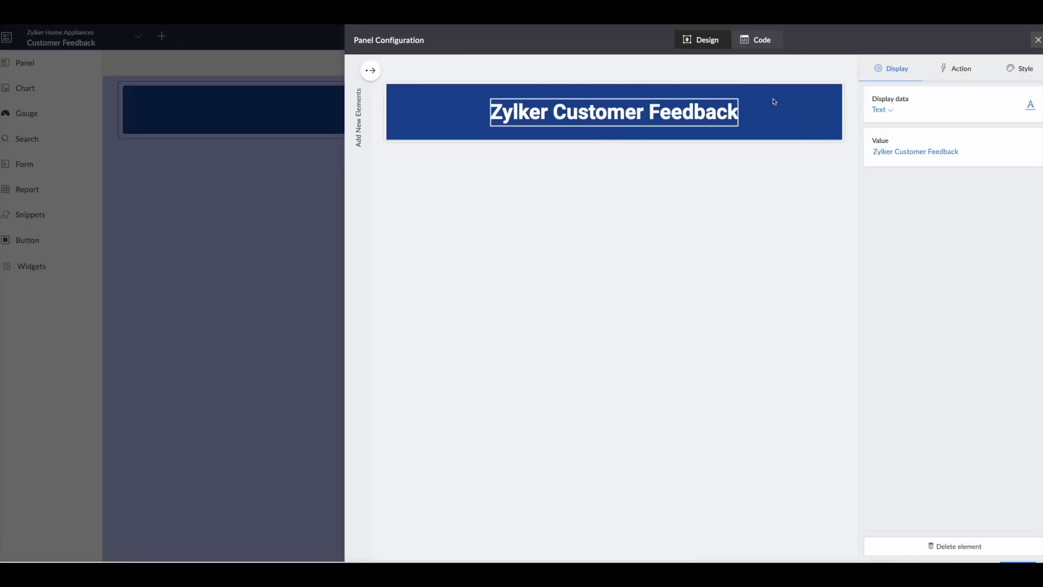
pyautogui.click(756, 41)
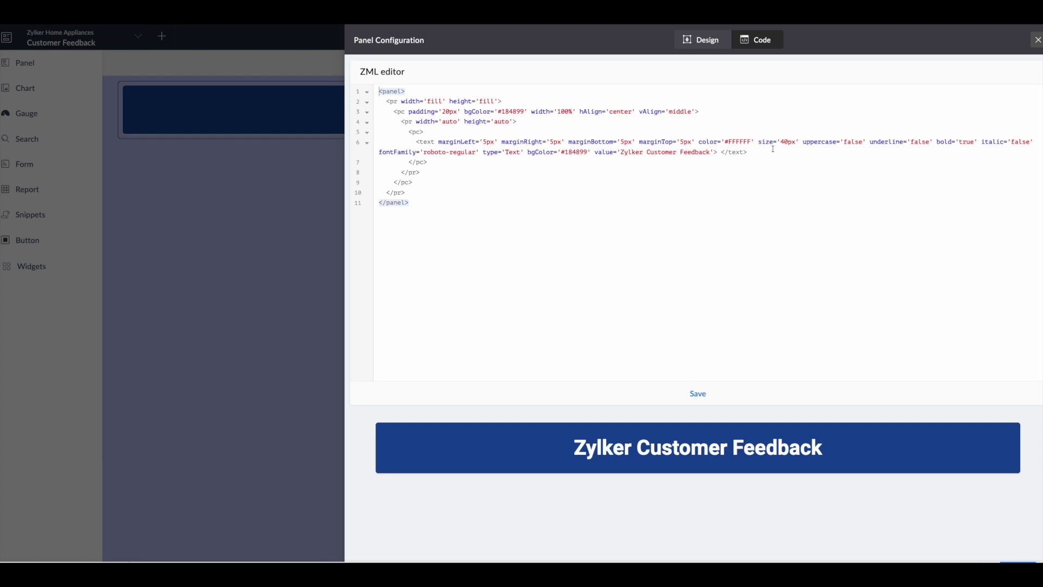
pyautogui.click(788, 143)
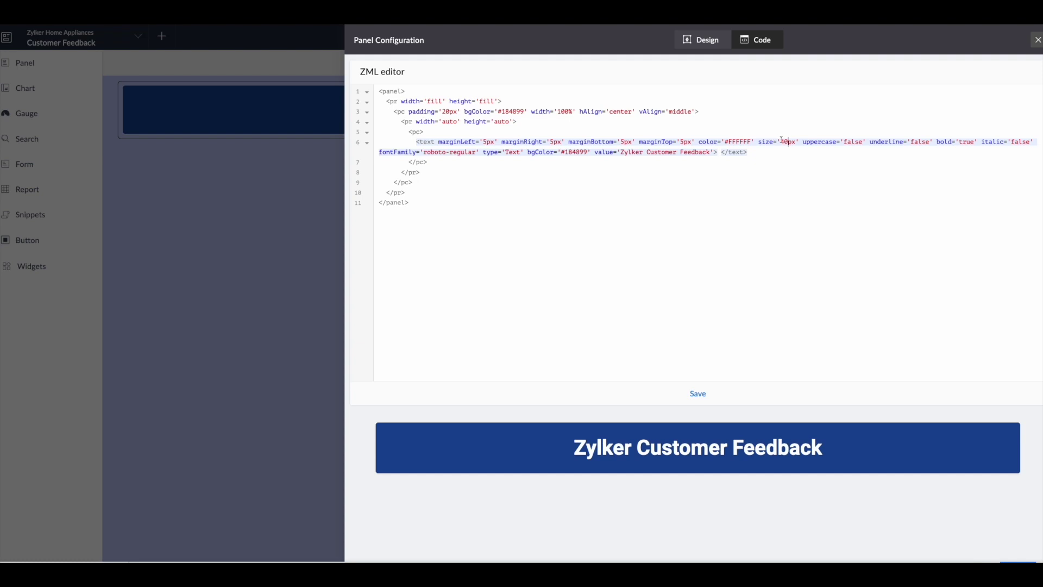
pyautogui.press('BackSpace')
pyautogui.write('8')
pyautogui.click(702, 393)
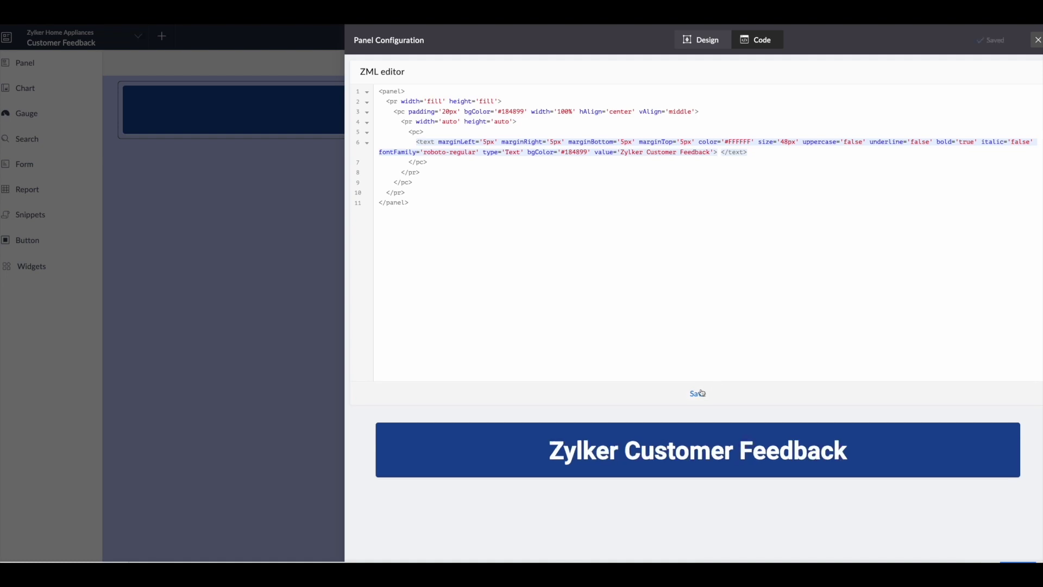
pyautogui.click(1037, 39)
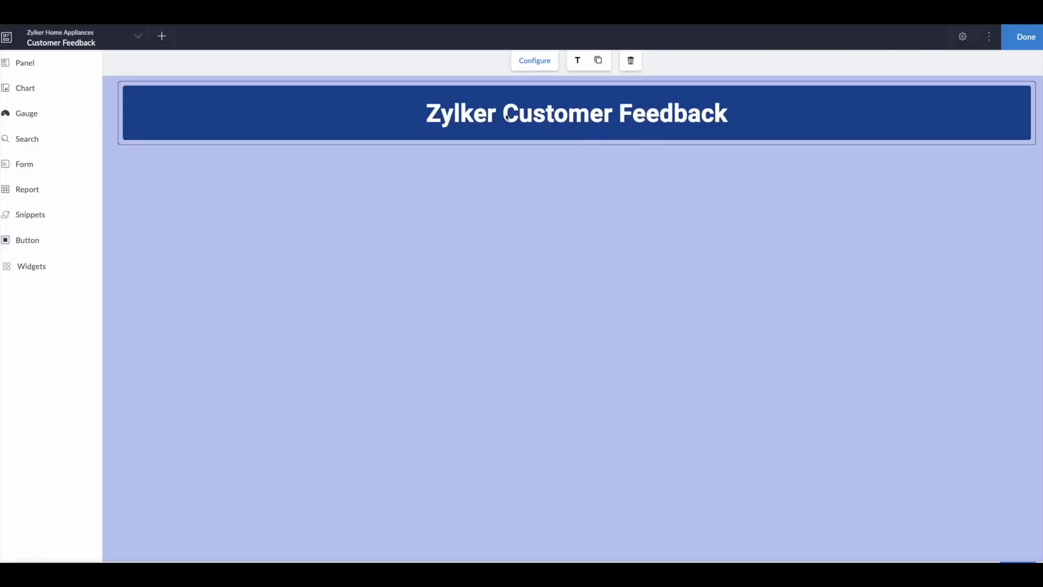
# - Cancel the panel's title setting without entering a title, and duplicate the title panel and delete the copy
pyautogui.click(577, 61)
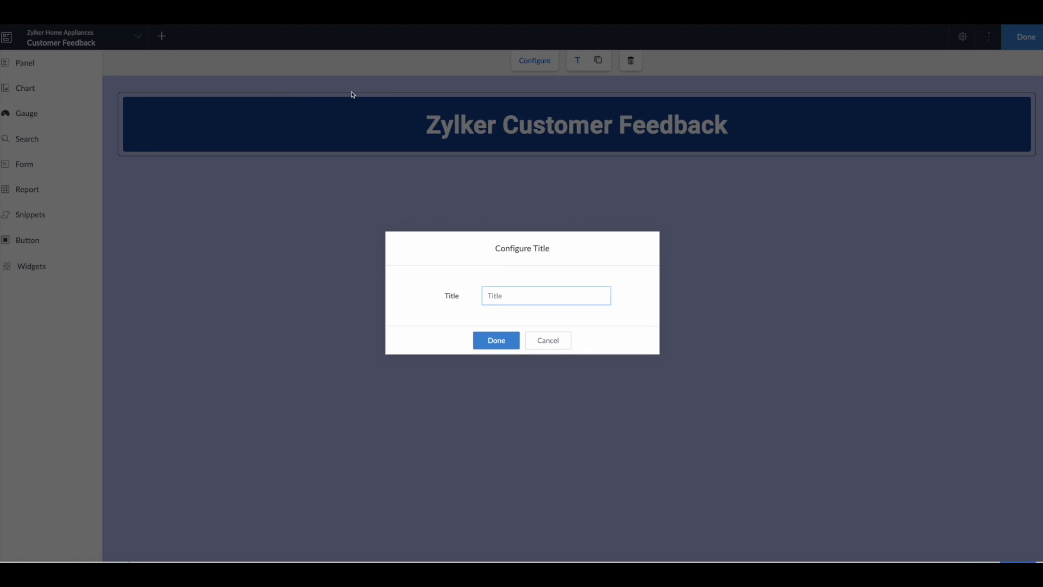
pyautogui.click(552, 340)
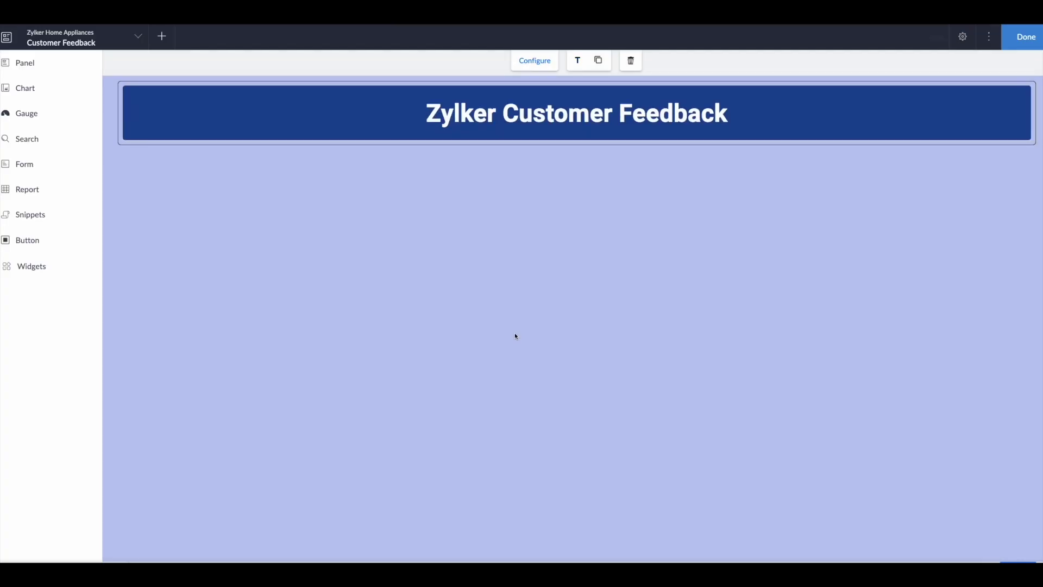
pyautogui.click(600, 63)
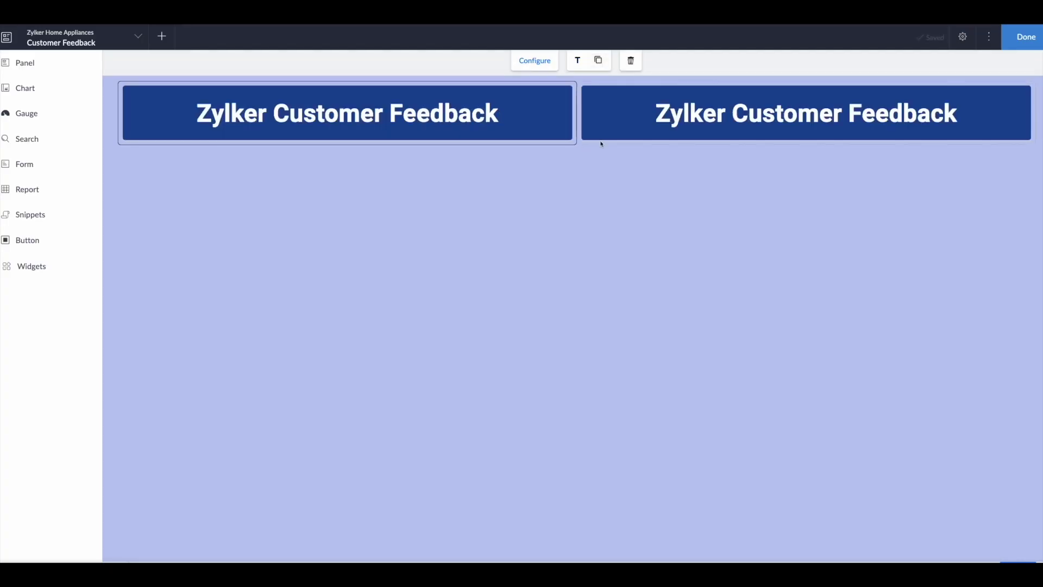
pyautogui.click(632, 61)
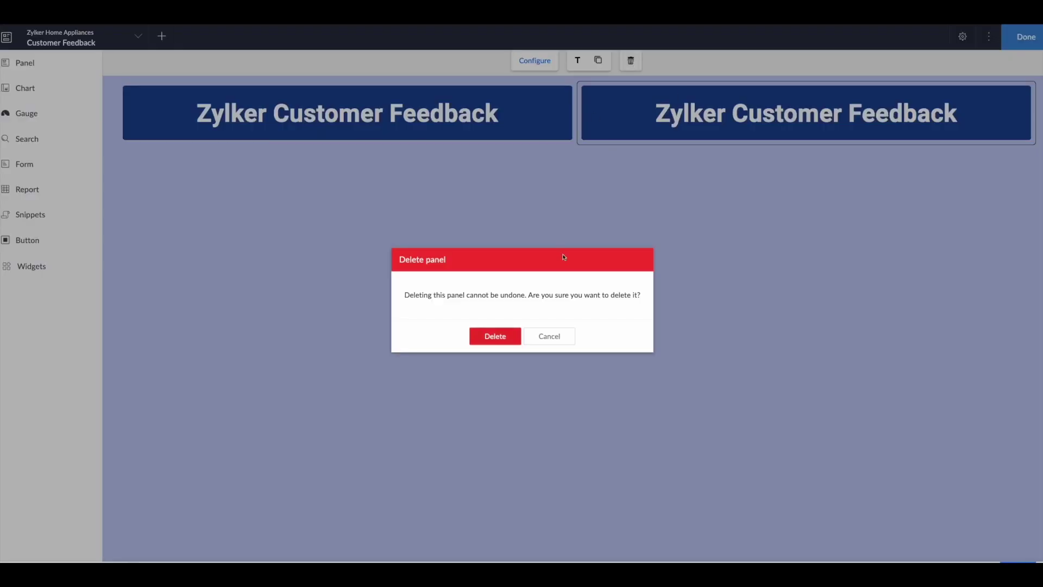
pyautogui.click(511, 332)
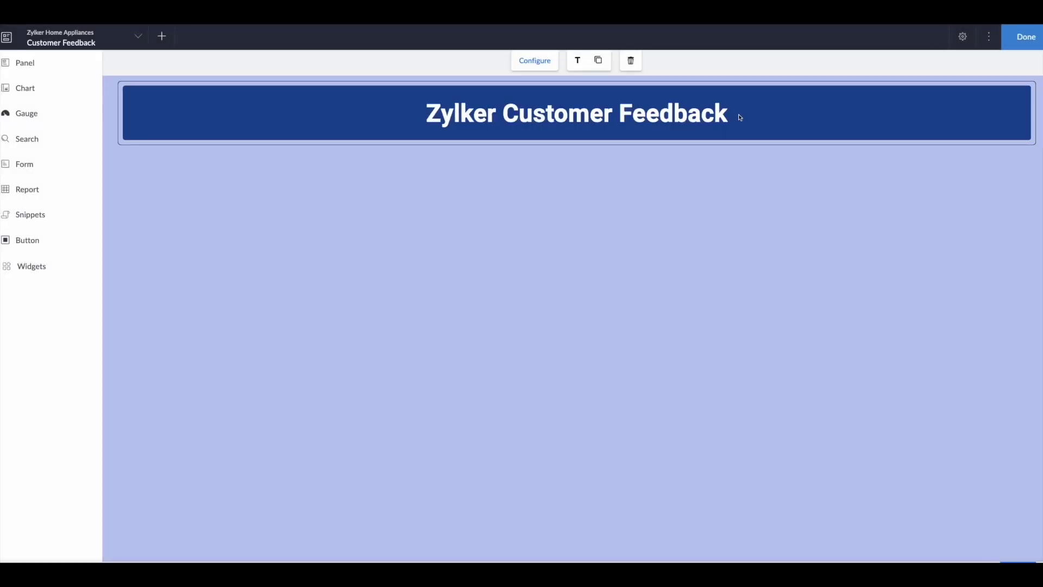
# - Add a number-and-caption panel below the title panel and delete both of its elements to leave it empty
pyautogui.click(54, 62)
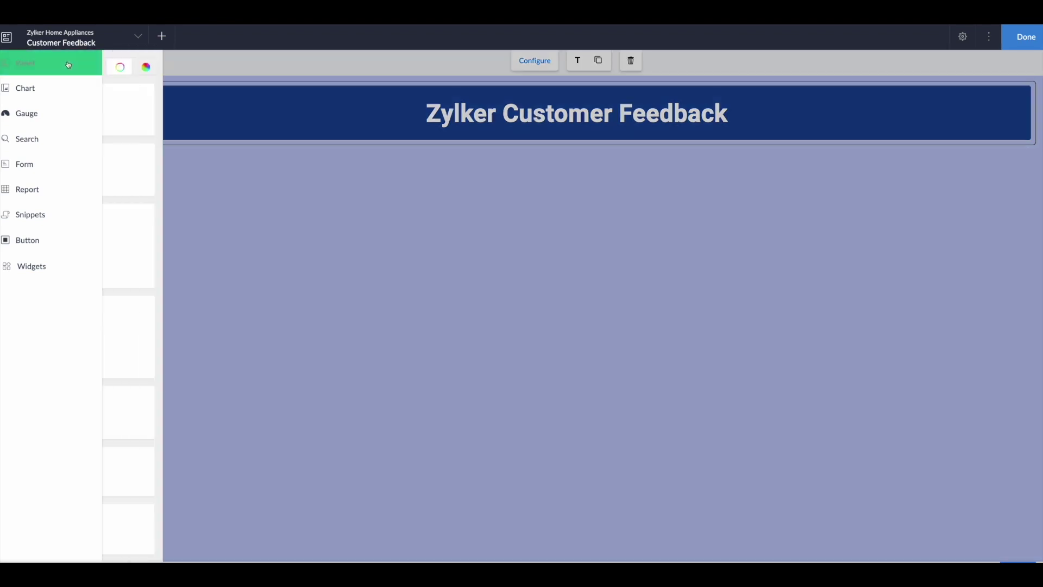
pyautogui.moveTo(214, 108); pyautogui.dragTo(456, 172)
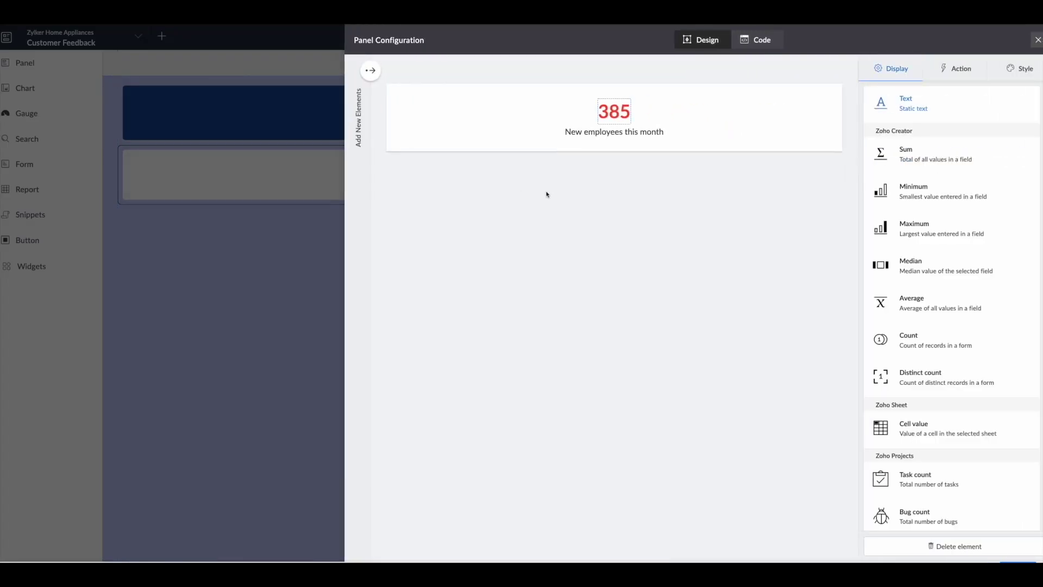
pyautogui.click(959, 546)
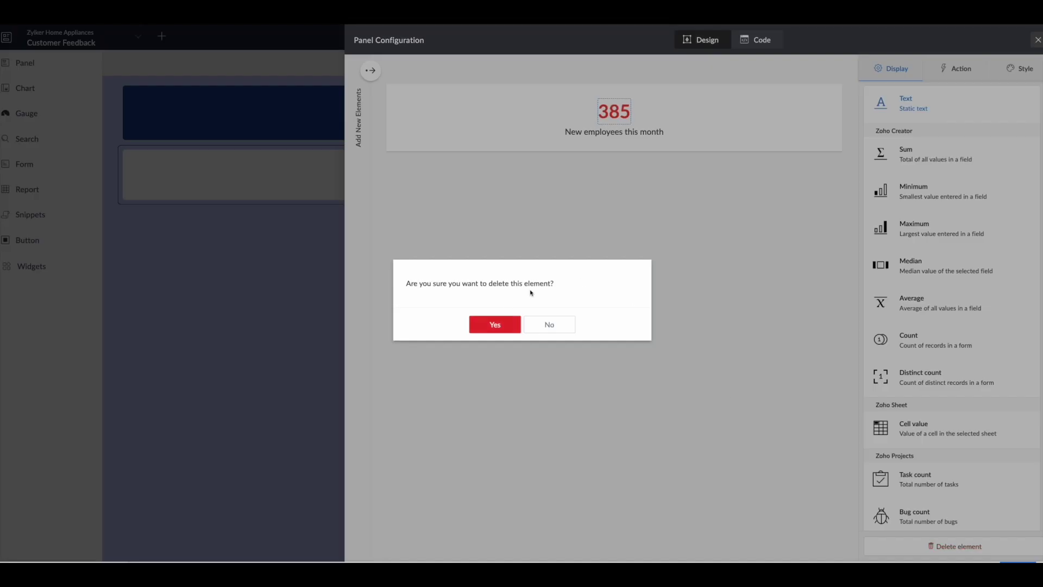
pyautogui.click(498, 325)
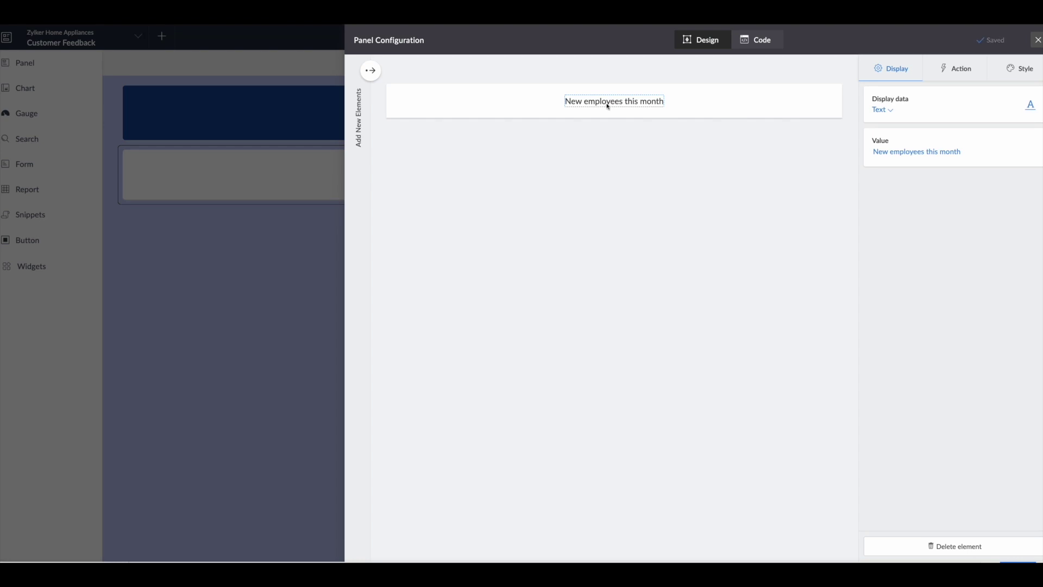
pyautogui.click(962, 546)
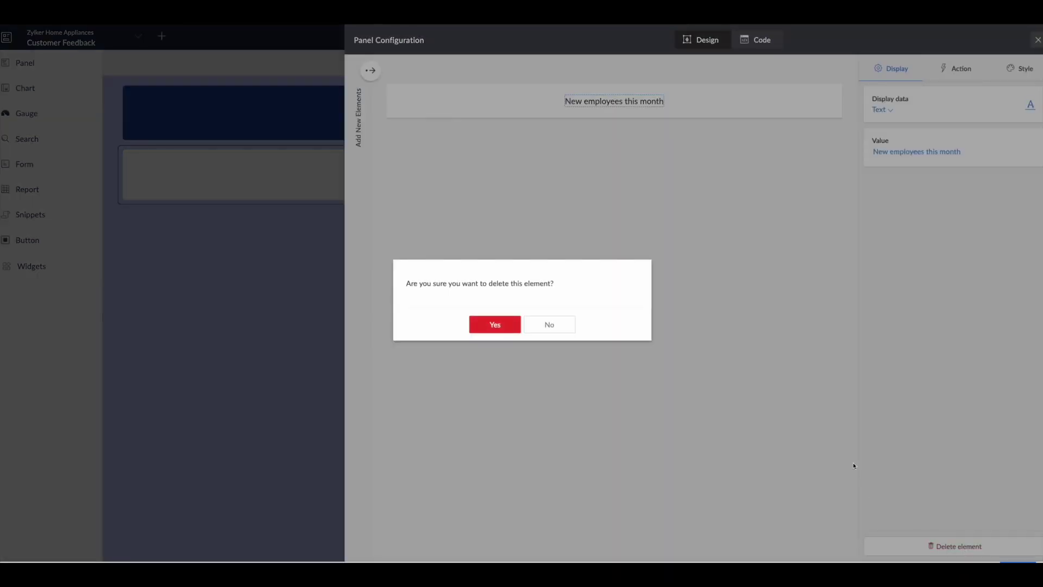
pyautogui.click(491, 324)
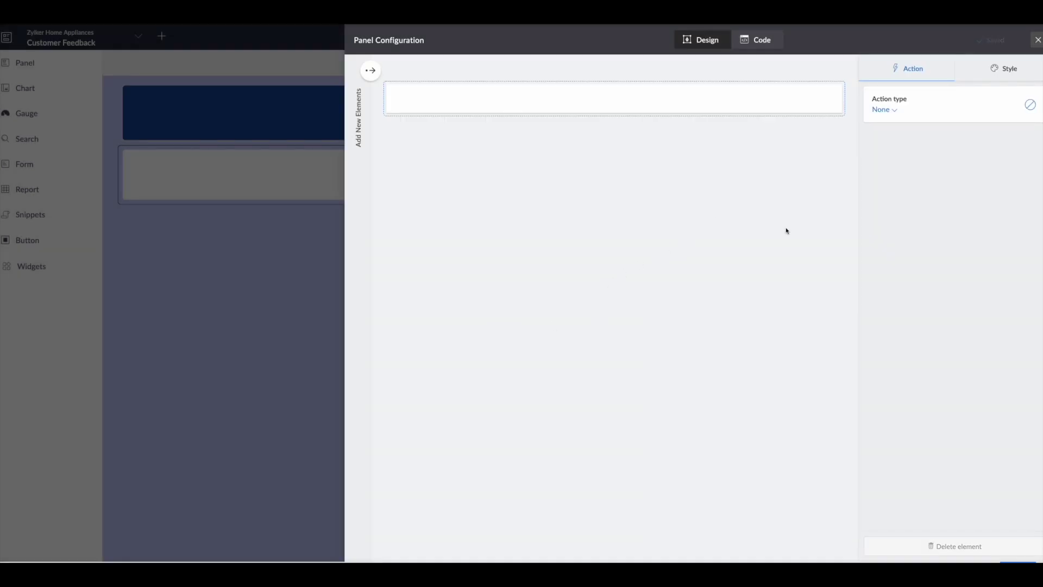
pyautogui.click(1038, 39)
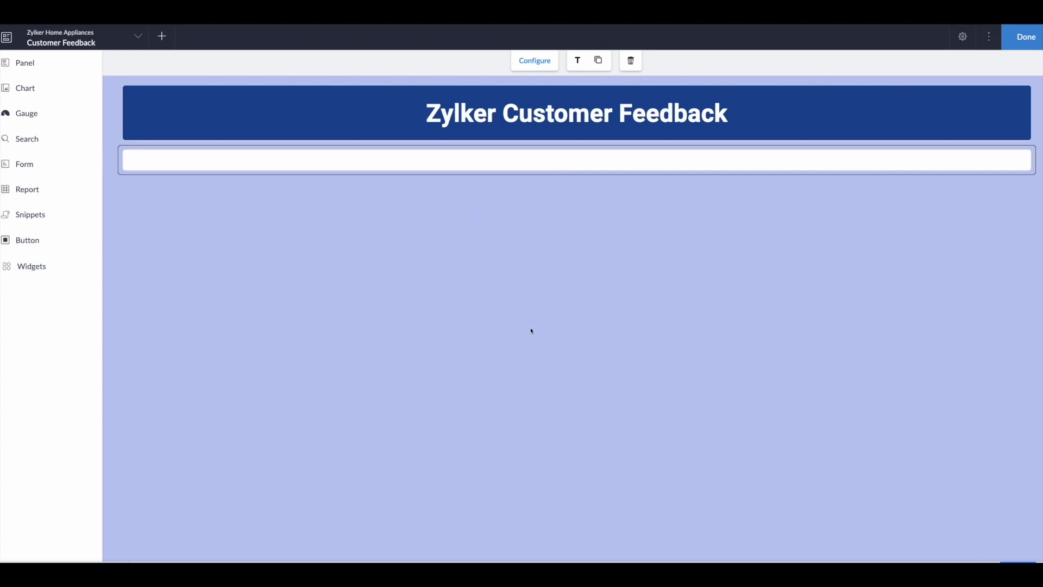
# - In the empty panel's ZML code, set the padding to 10px, save the code and close the configuration
pyautogui.click(534, 60)
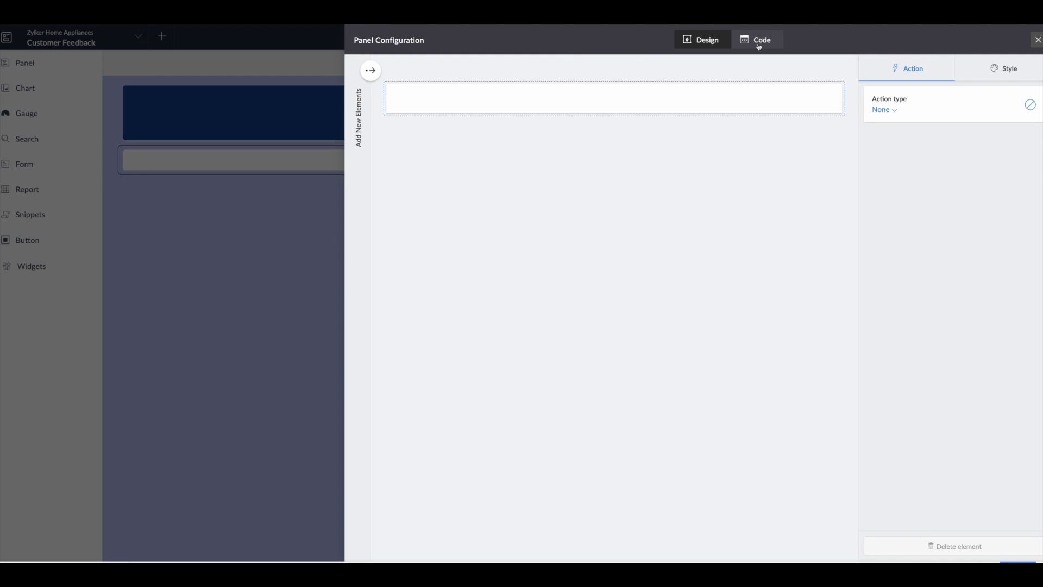
pyautogui.click(760, 47)
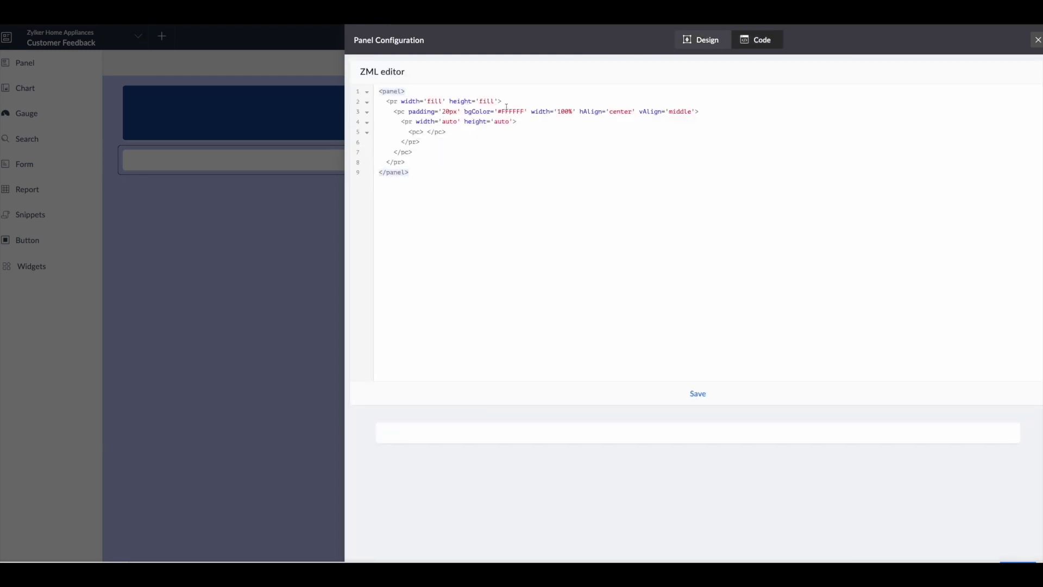
pyautogui.click(450, 112)
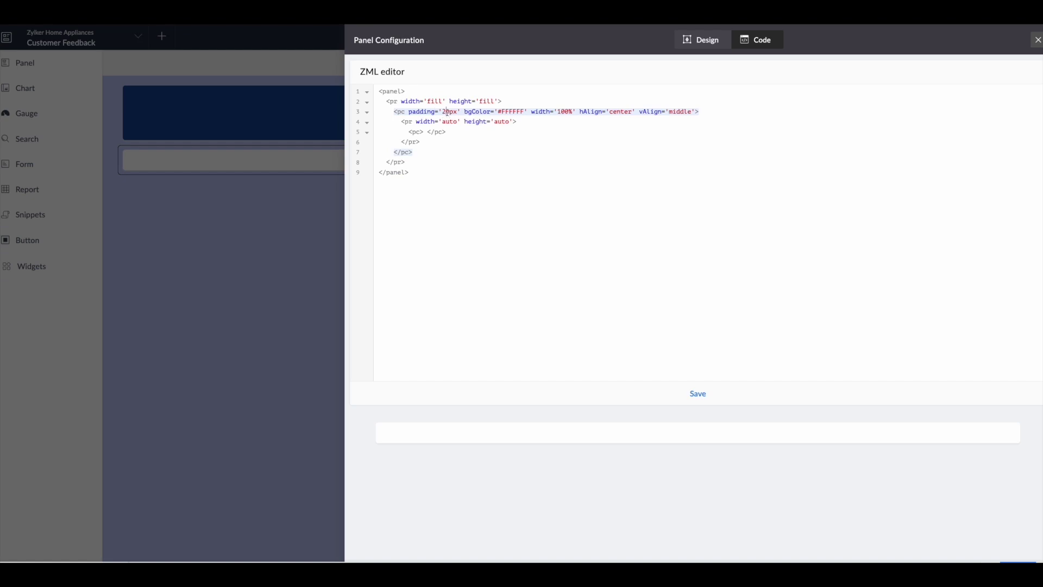
pyautogui.press('BackSpace')
pyautogui.write('1')
pyautogui.click(698, 394)
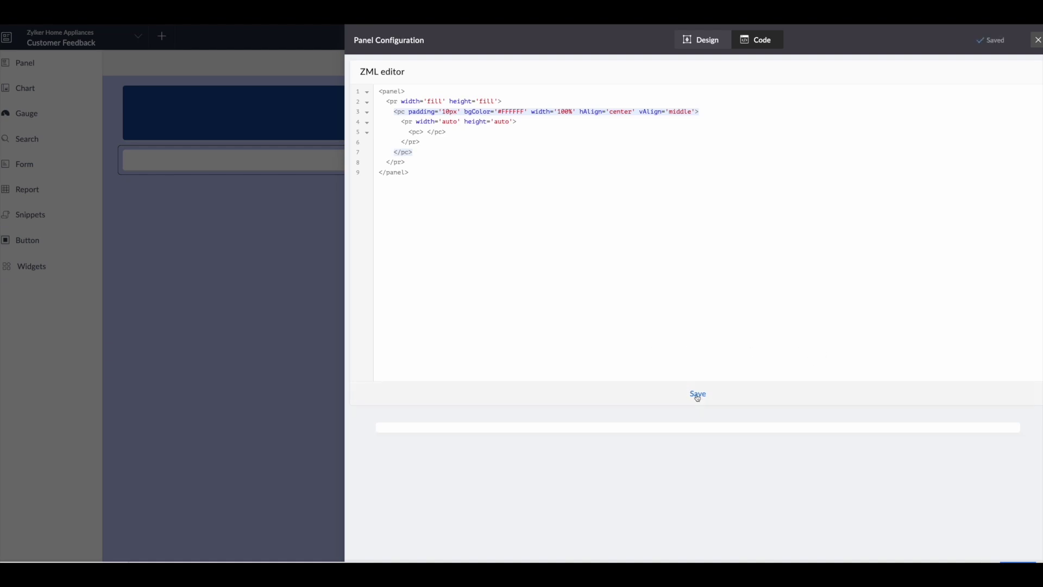
pyautogui.click(1038, 40)
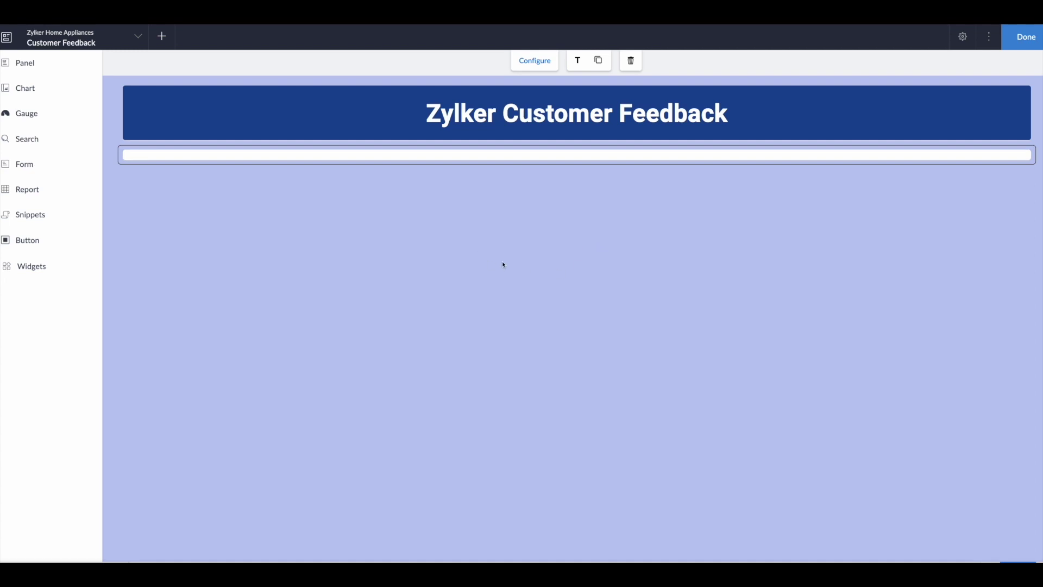
# - Add another number-and-caption panel below the thin empty panel and delete its red number element
pyautogui.click(59, 67)
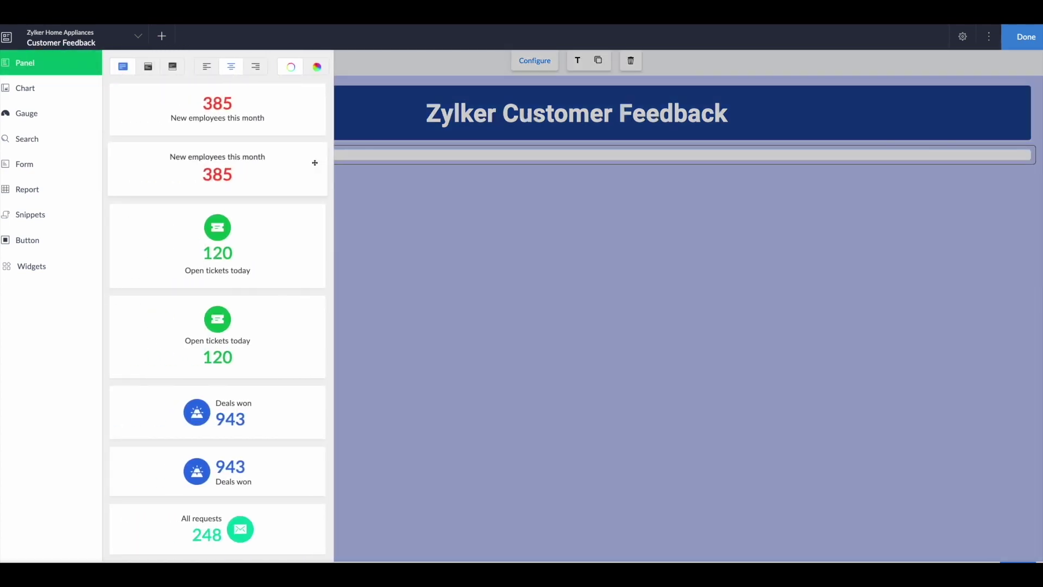
pyautogui.moveTo(257, 114); pyautogui.dragTo(402, 193)
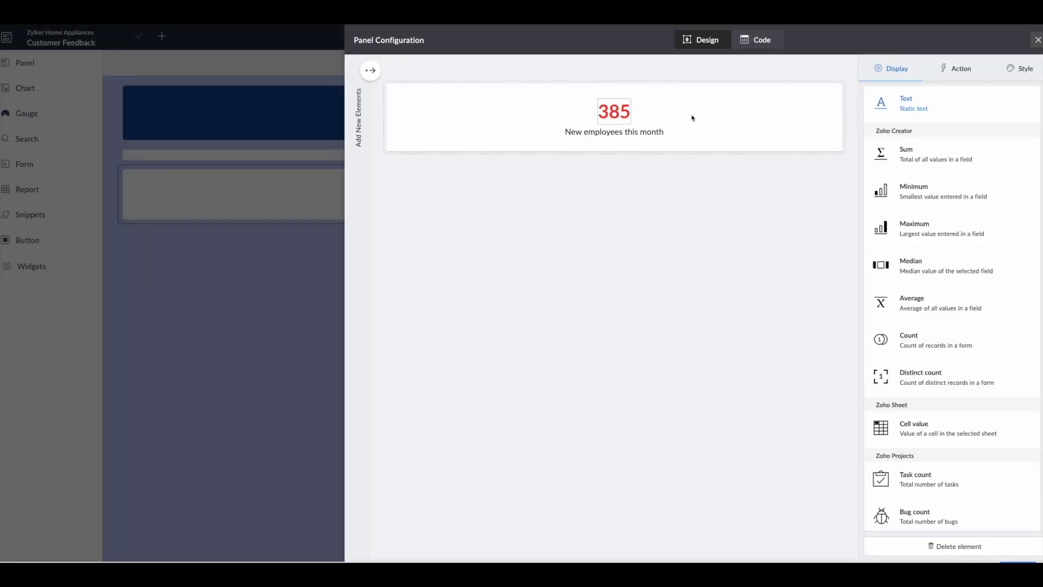
pyautogui.click(952, 546)
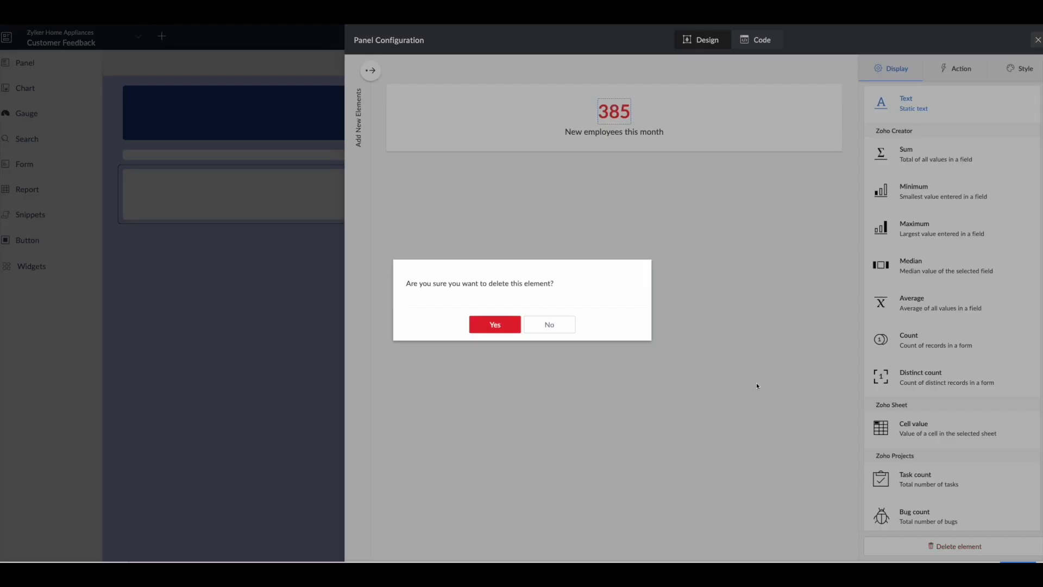
pyautogui.click(486, 324)
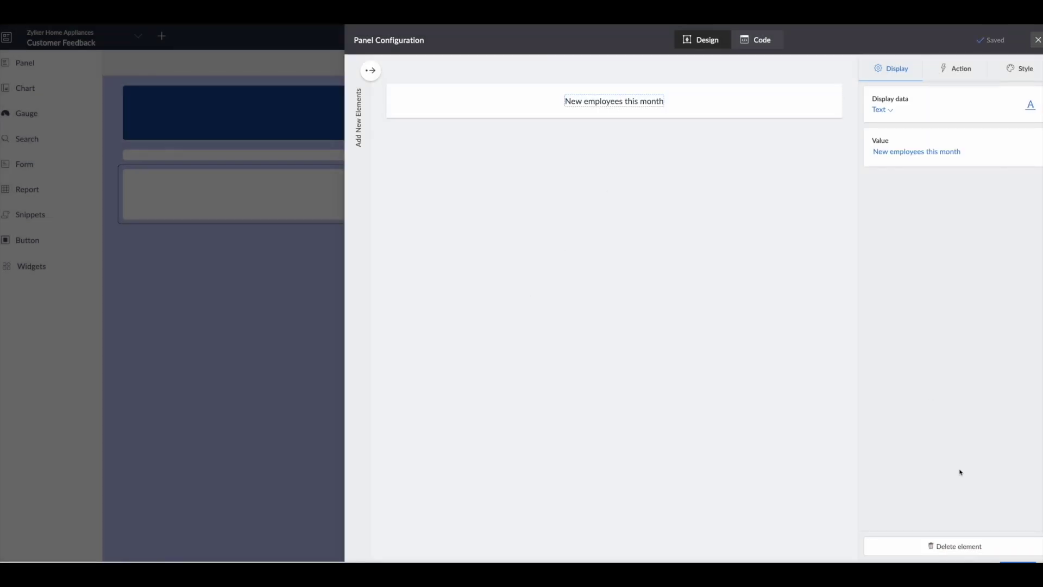
# - Delete the "New employees this month" caption and add a large square image element to the emptied panel
pyautogui.click(975, 549)
pyautogui.click(494, 326)
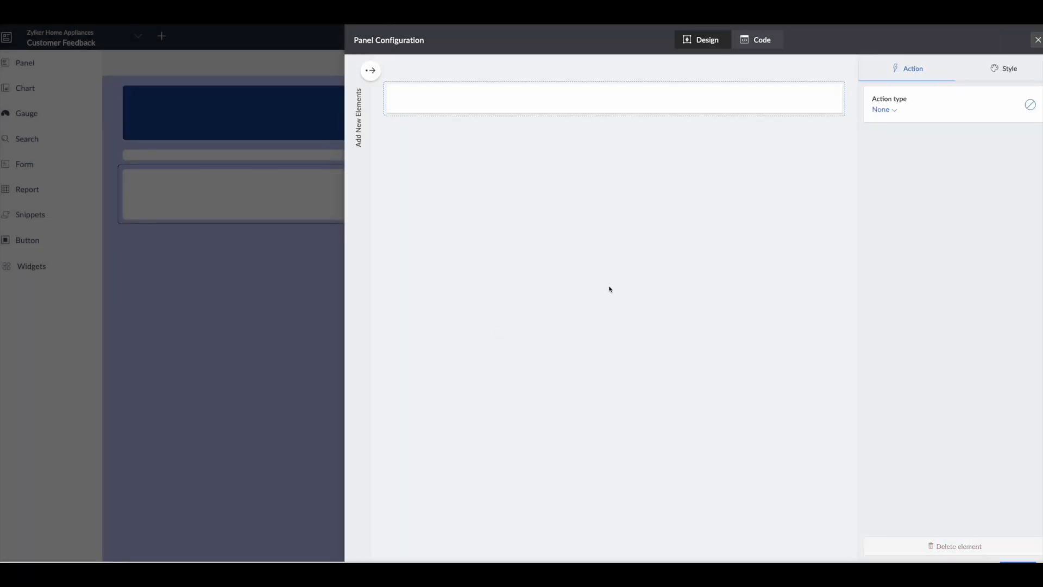
pyautogui.click(371, 72)
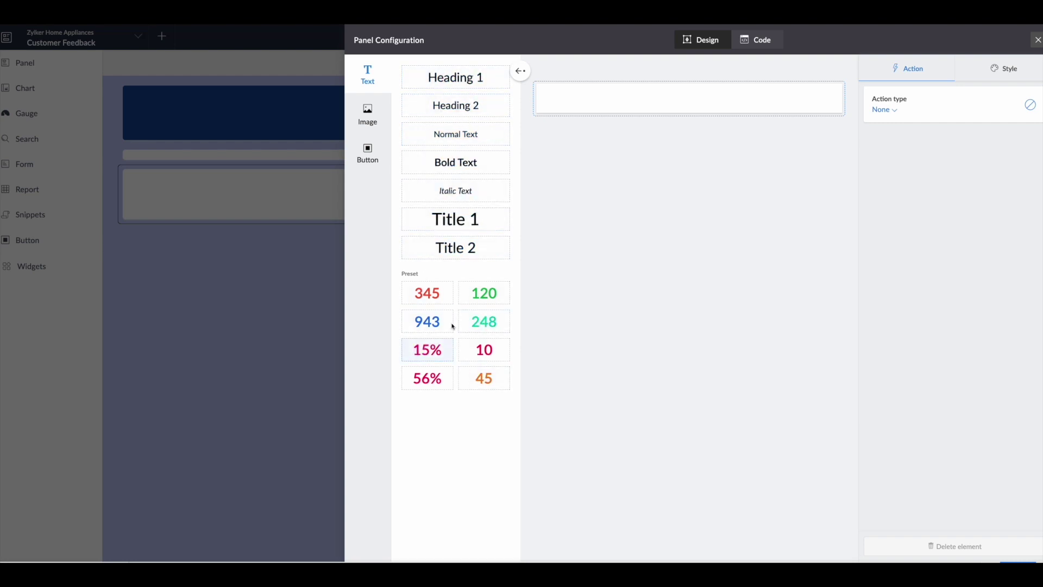
pyautogui.click(367, 114)
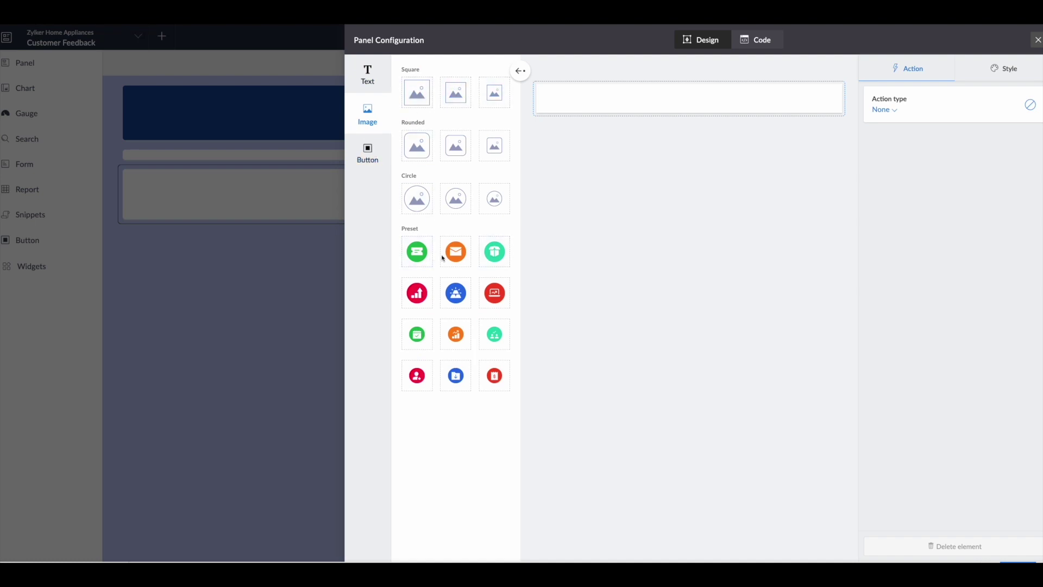
pyautogui.click(367, 155)
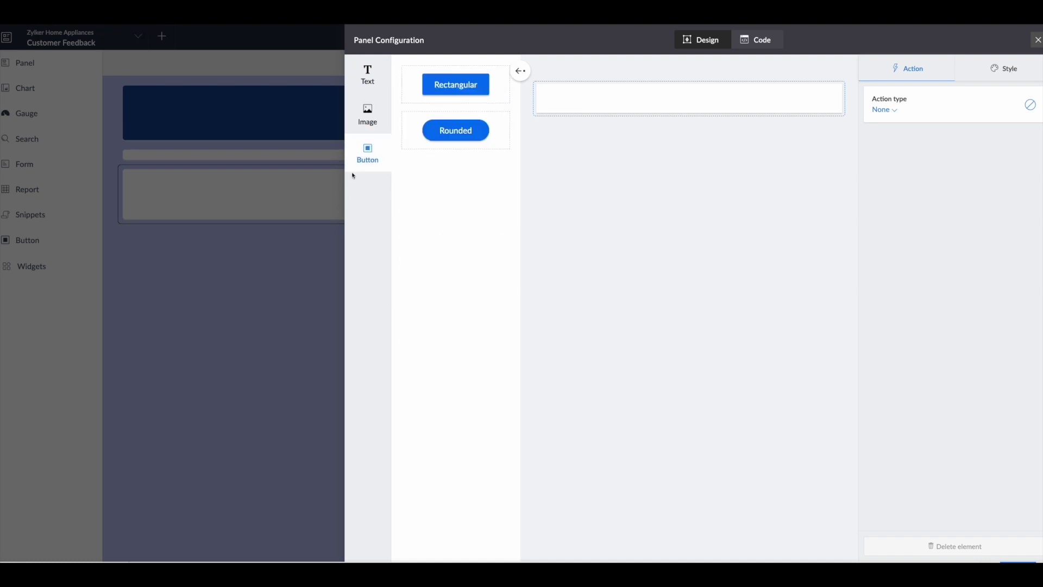
pyautogui.click(368, 121)
pyautogui.moveTo(418, 99); pyautogui.dragTo(567, 149)
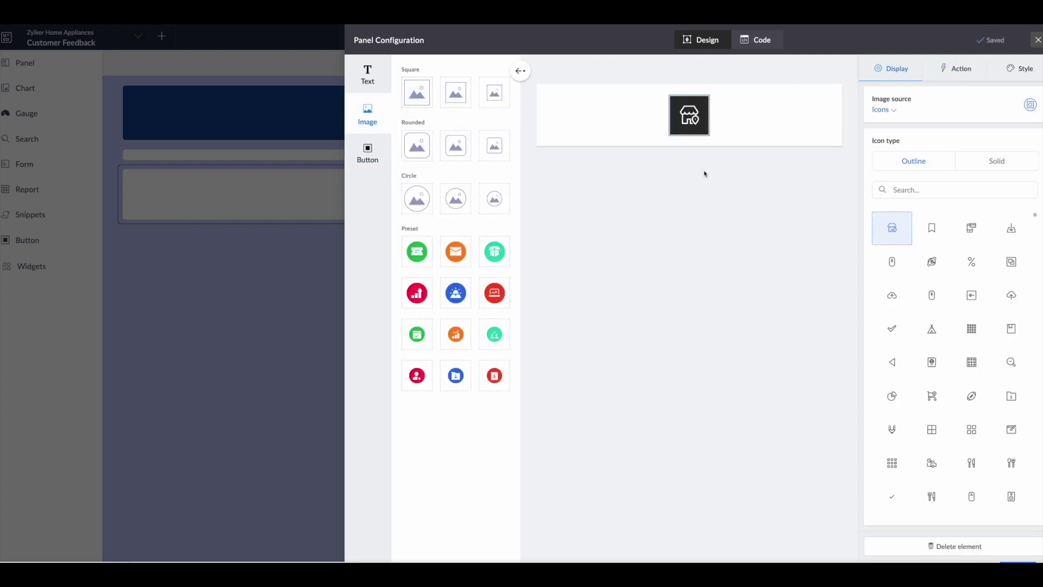
pyautogui.click(896, 114)
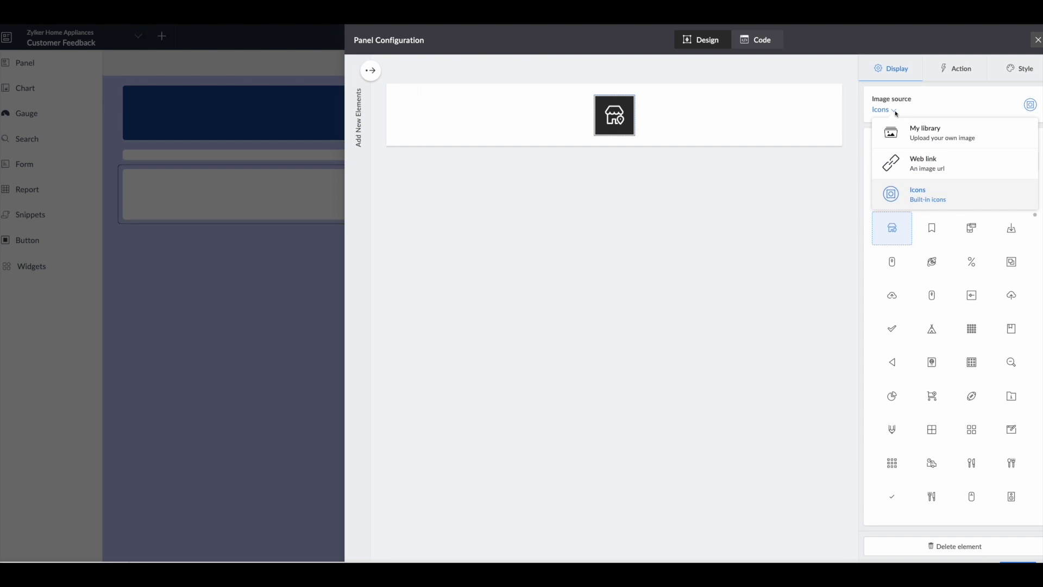
pyautogui.click(840, 174)
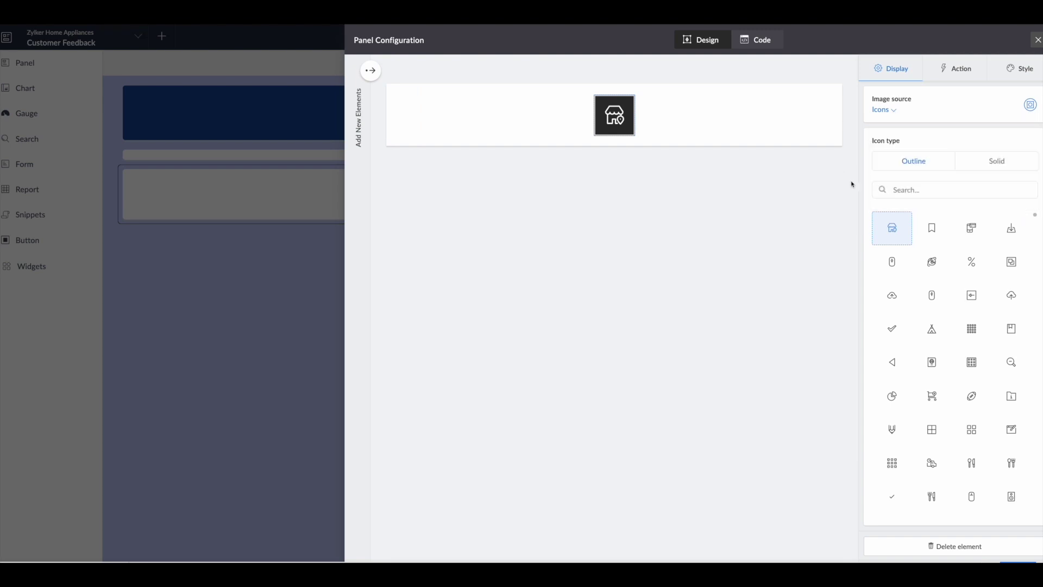
pyautogui.moveTo(1035, 218)
pyautogui.mouseDown()
pyautogui.moveTo(1038, 276)
pyautogui.moveTo(1036, 208)
pyautogui.mouseUp()
pyautogui.click(995, 169)
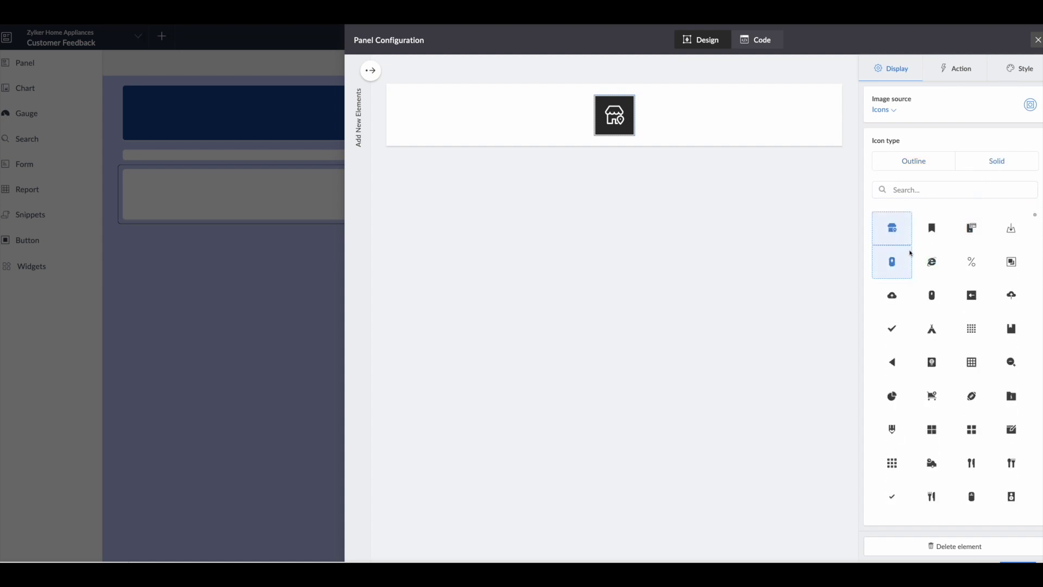
pyautogui.click(931, 166)
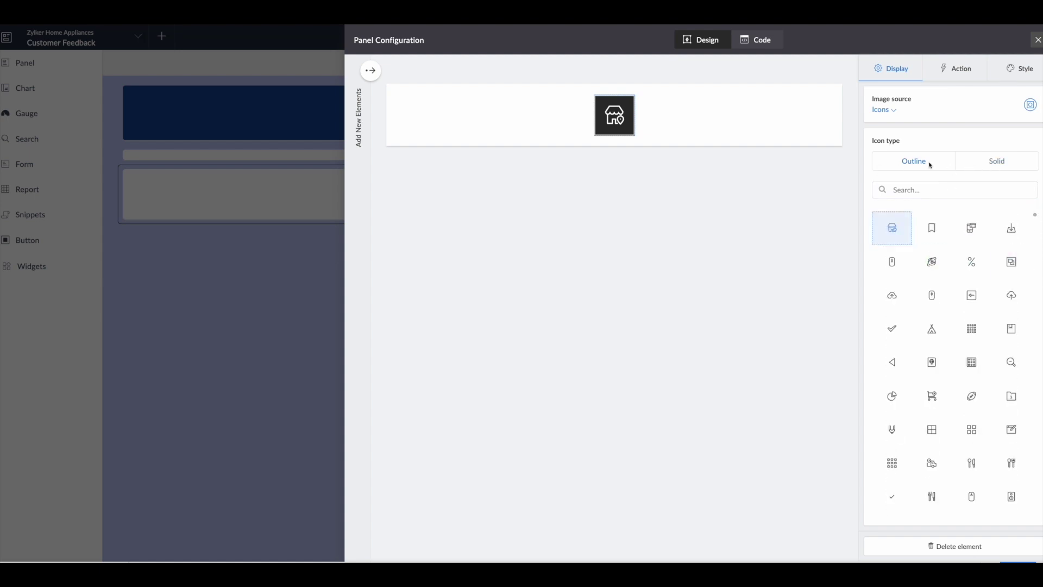
pyautogui.click(892, 112)
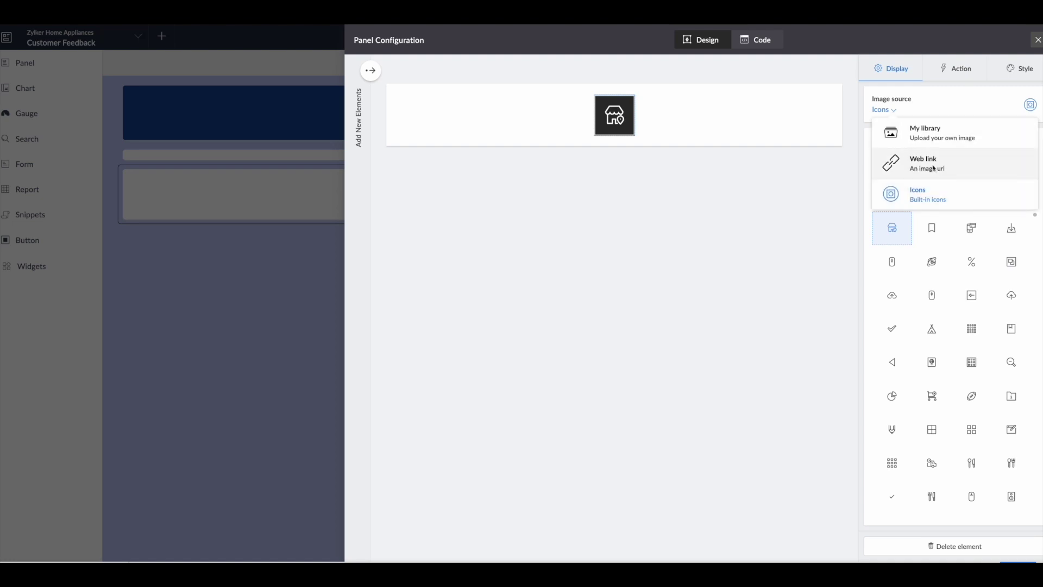
pyautogui.click(933, 169)
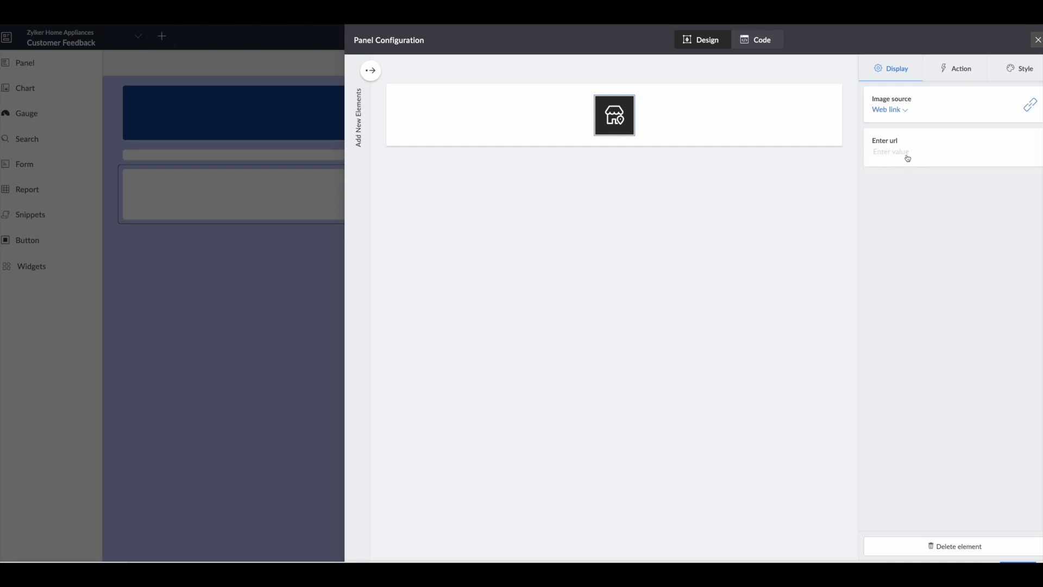
# - Set the image source to My library and upload appliances-993782_1920.png from the Downloads folder
pyautogui.click(910, 117)
pyautogui.click(930, 138)
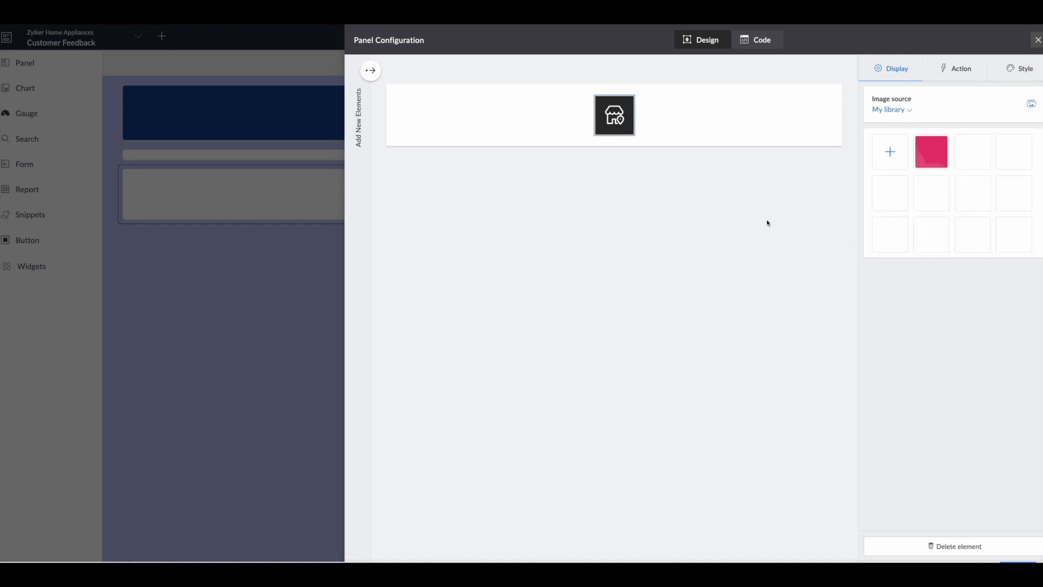
pyautogui.click(891, 154)
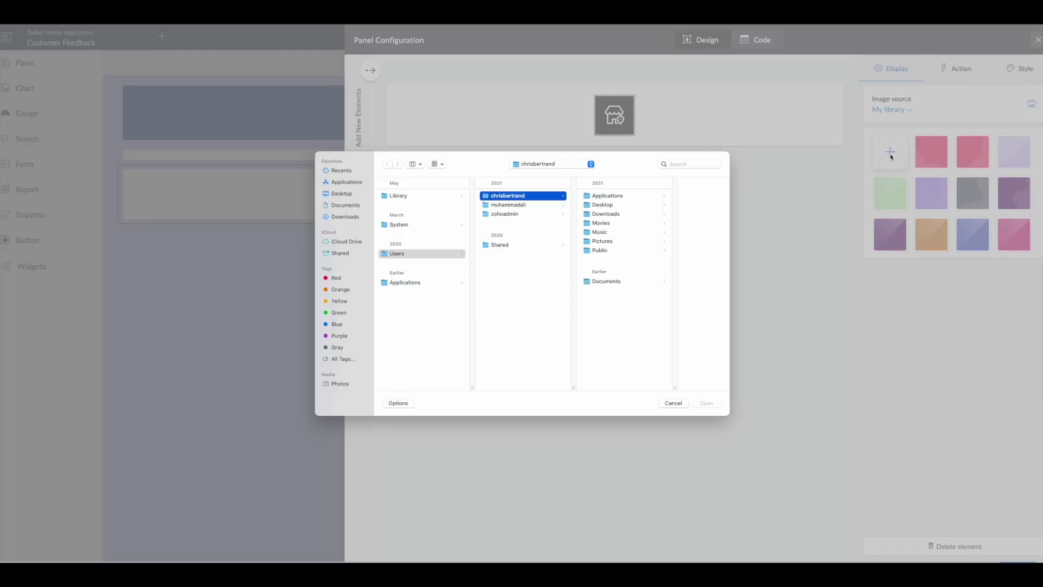
pyautogui.click(345, 217)
pyautogui.click(429, 196)
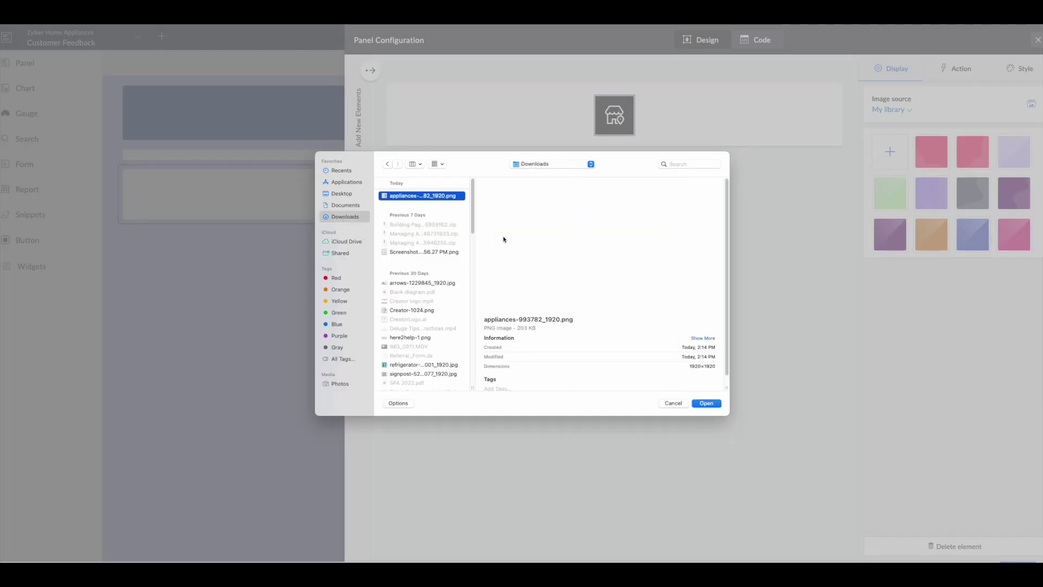
pyautogui.click(705, 403)
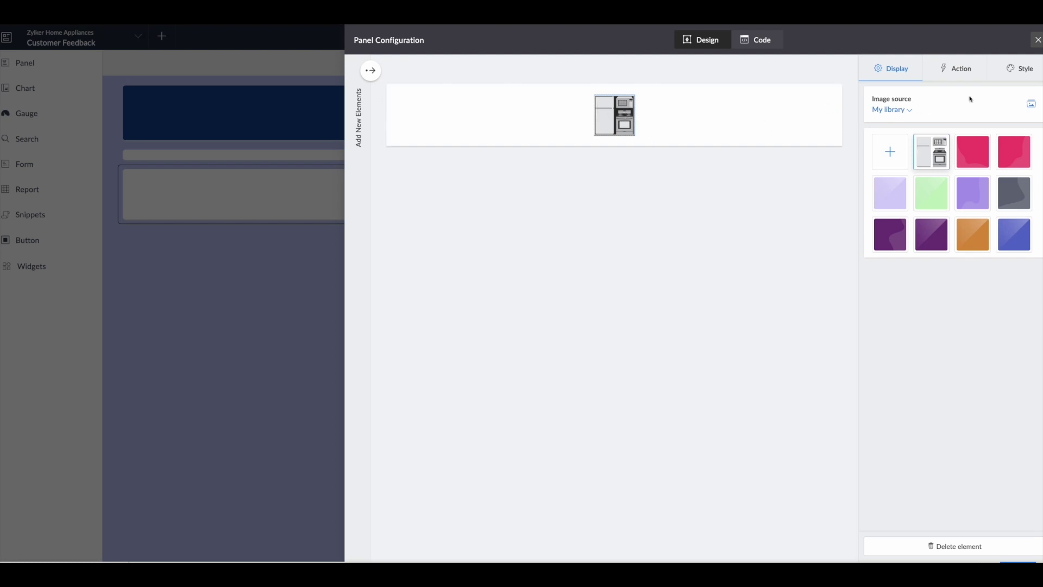
# - Keep the appliance image's shape square, set its shape size to Custom and its width to 280px
pyautogui.click(1012, 74)
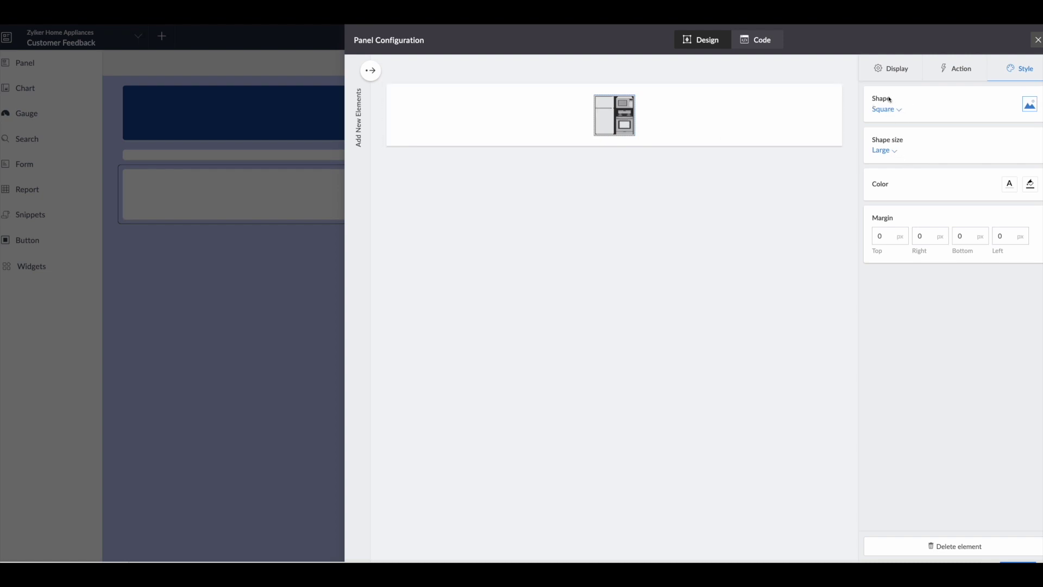
pyautogui.click(897, 111)
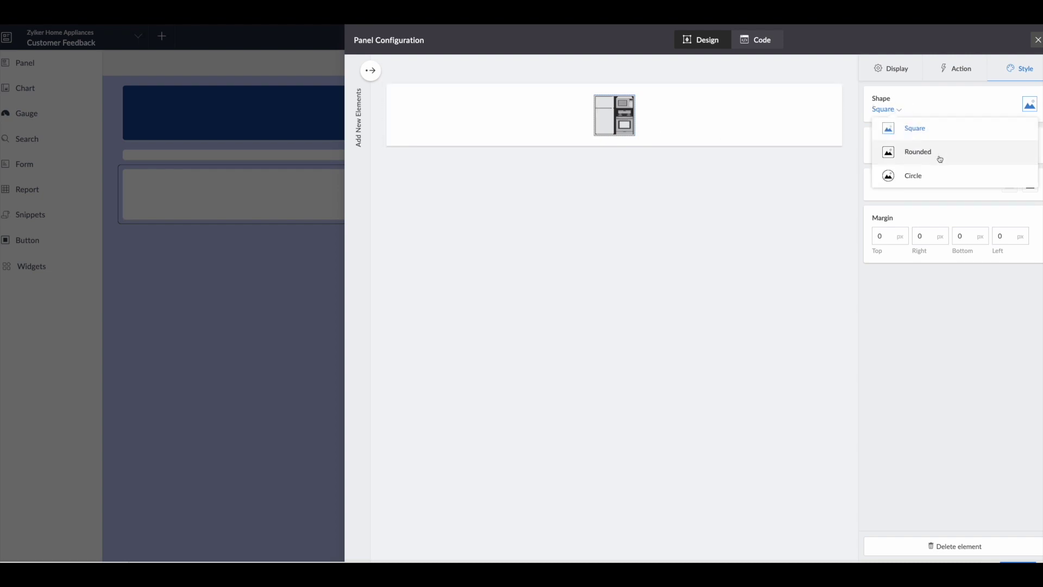
pyautogui.click(939, 104)
pyautogui.click(896, 151)
pyautogui.click(916, 235)
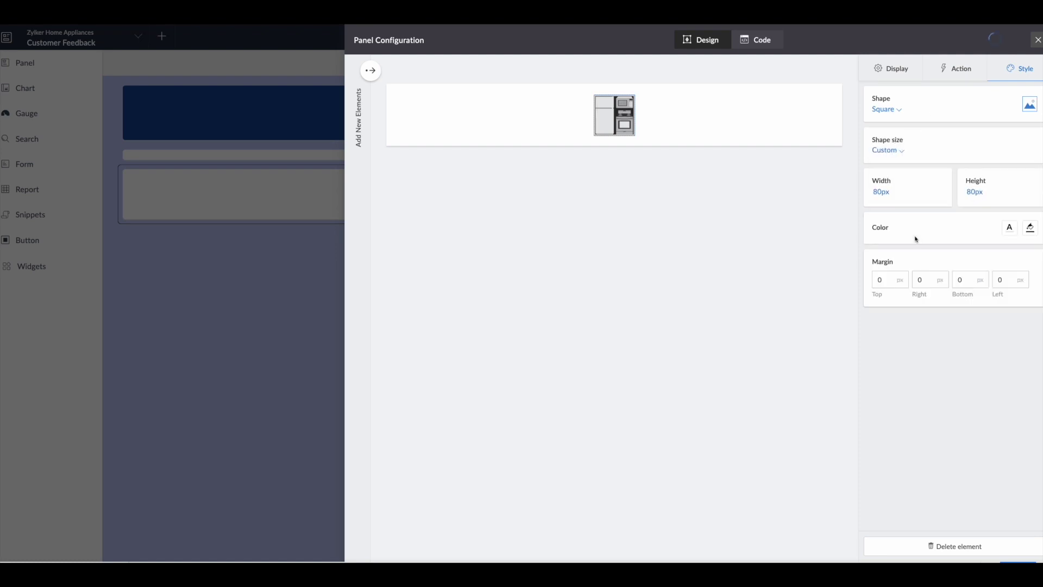
pyautogui.click(881, 193)
pyautogui.write('2')
# - Try heights of 480px and 380px for the appliance image and settle on 320px
pyautogui.click(969, 193)
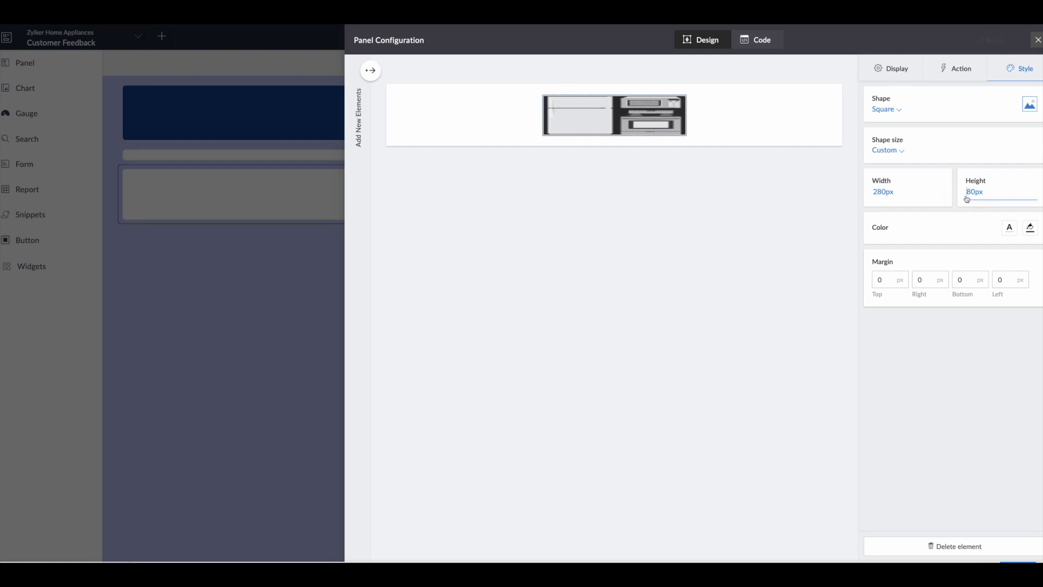
pyautogui.write('4')
pyautogui.press('Return')
pyautogui.click(976, 194)
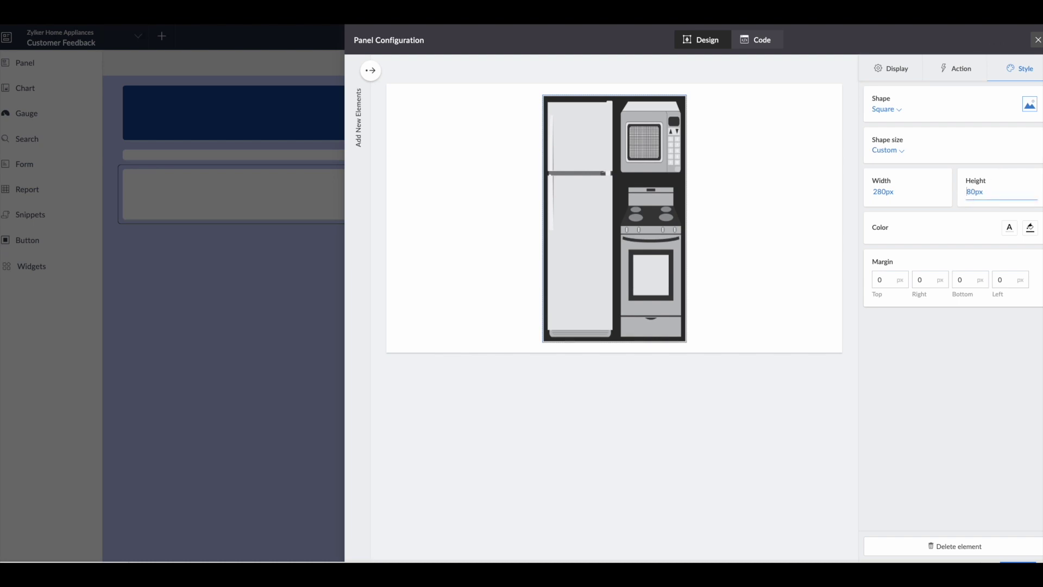
pyautogui.press('Return')
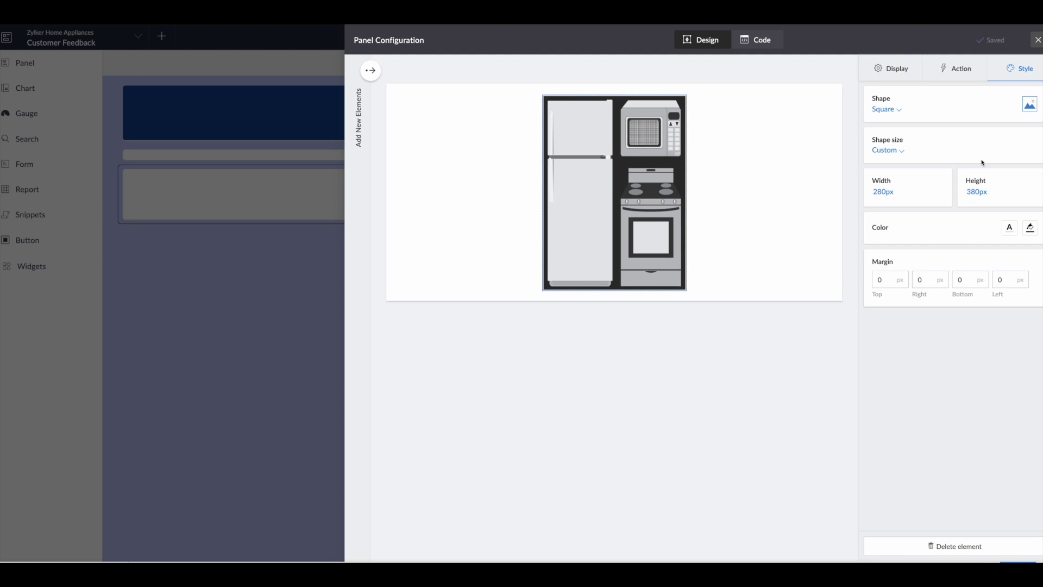
pyautogui.click(974, 195)
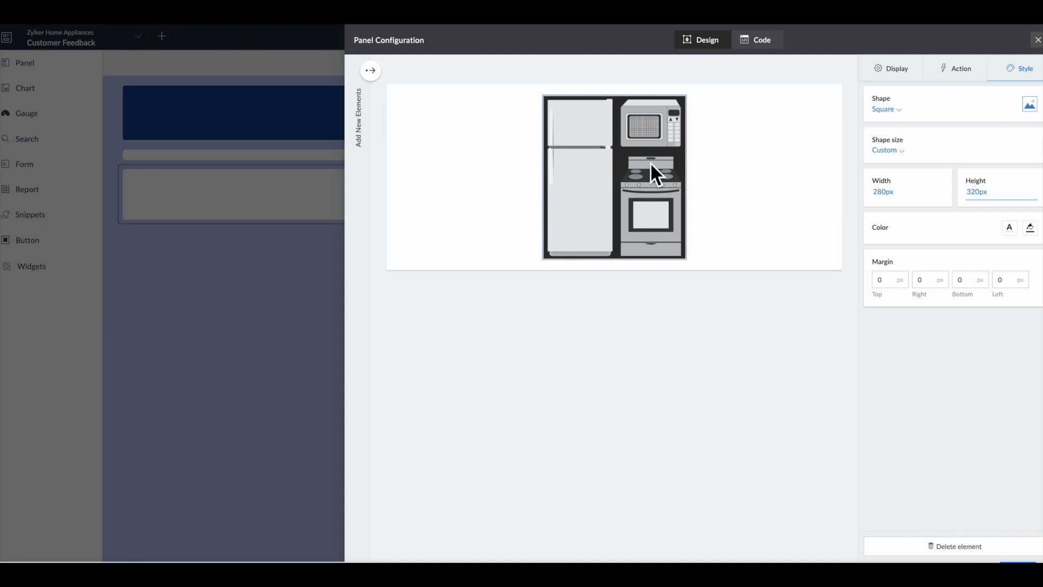
# - Try bright blue and white as the appliance image's background color
pyautogui.click(1030, 227)
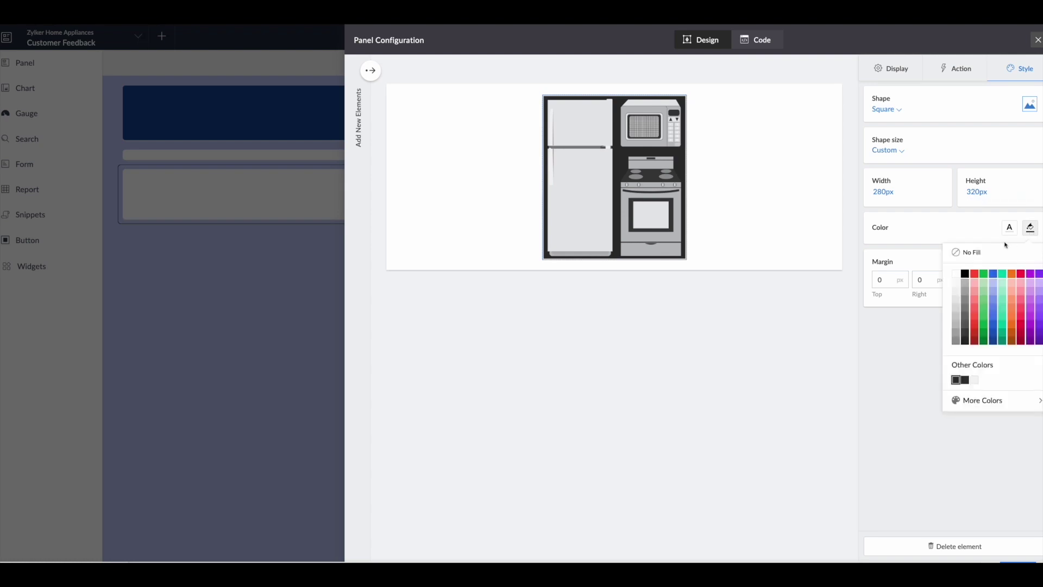
pyautogui.click(991, 274)
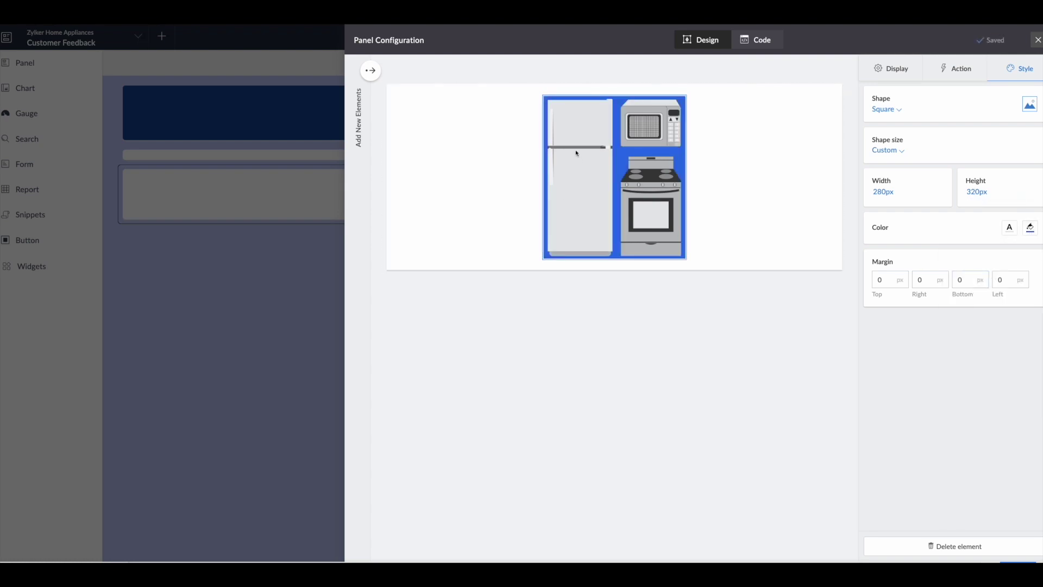
pyautogui.click(1028, 227)
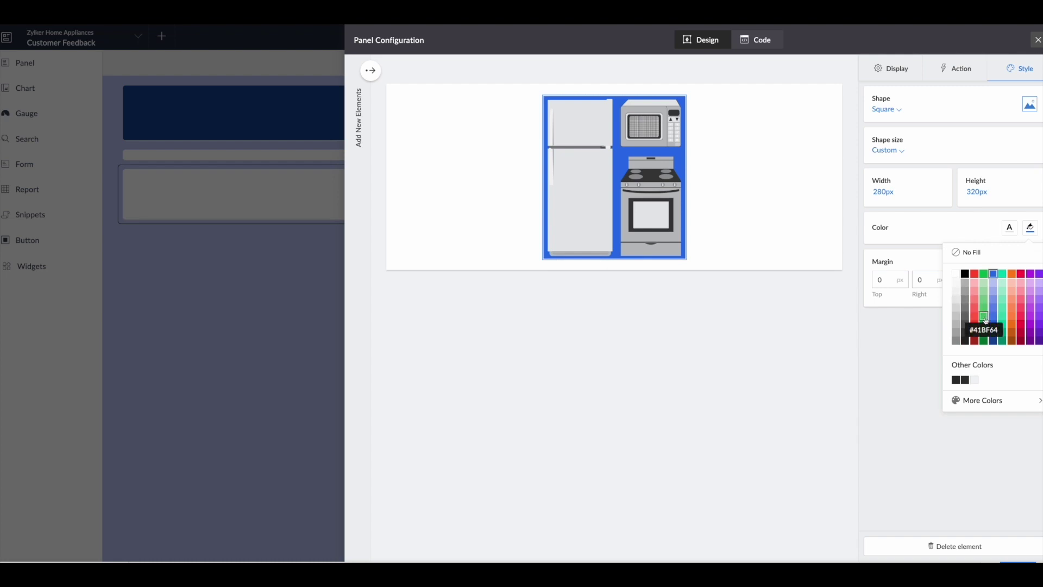
pyautogui.click(956, 275)
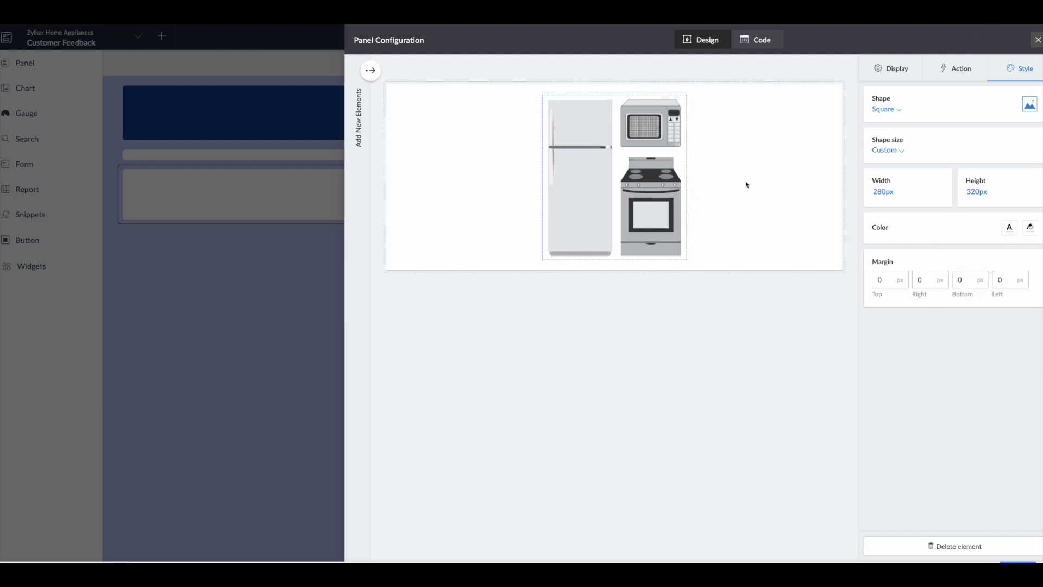
# - Give the appliance image and its panel the same dark blue background color, and close the panel configuration
pyautogui.click(1029, 228)
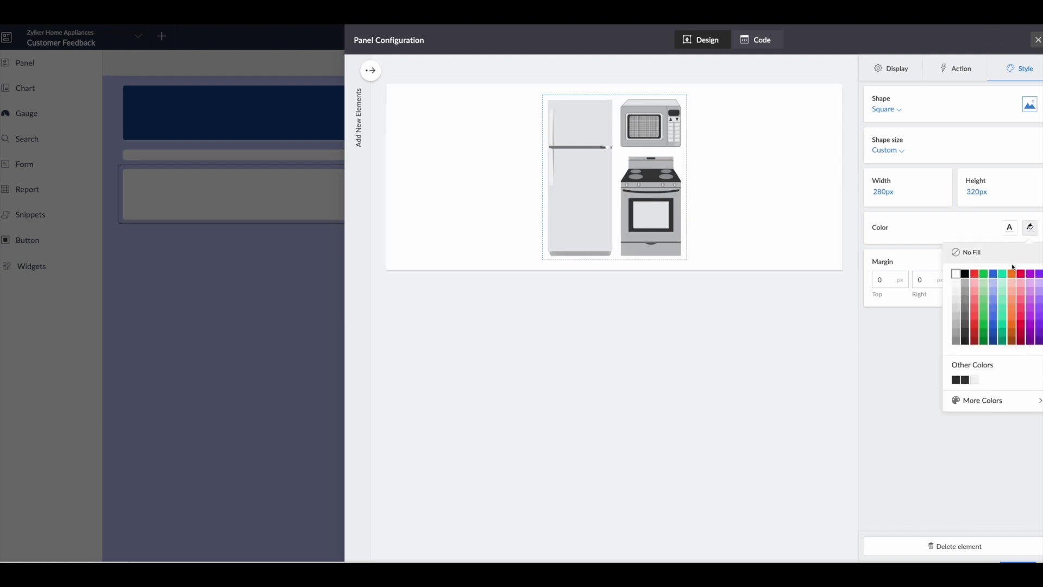
pyautogui.click(994, 343)
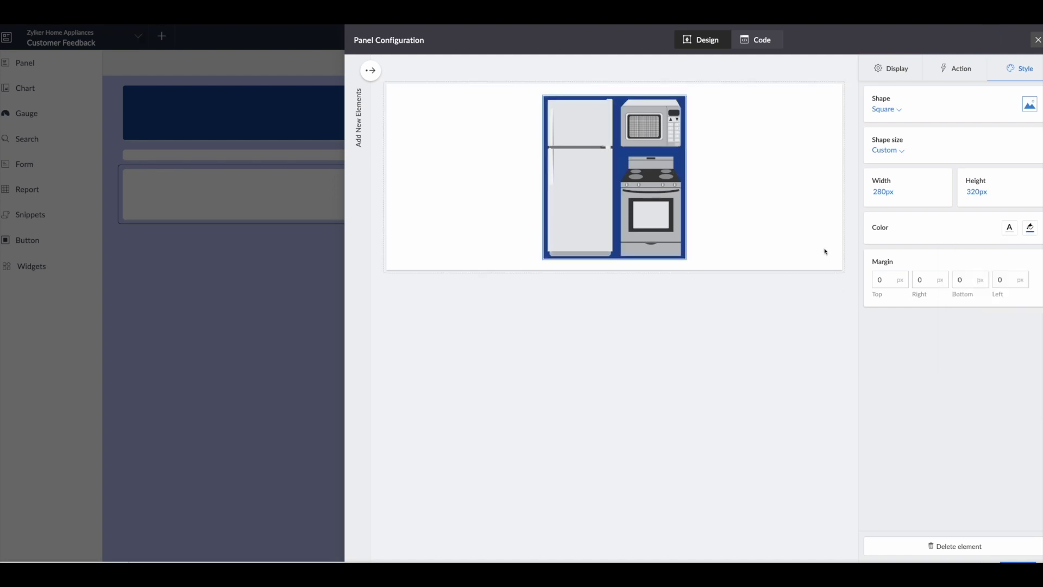
pyautogui.click(831, 268)
pyautogui.click(1009, 70)
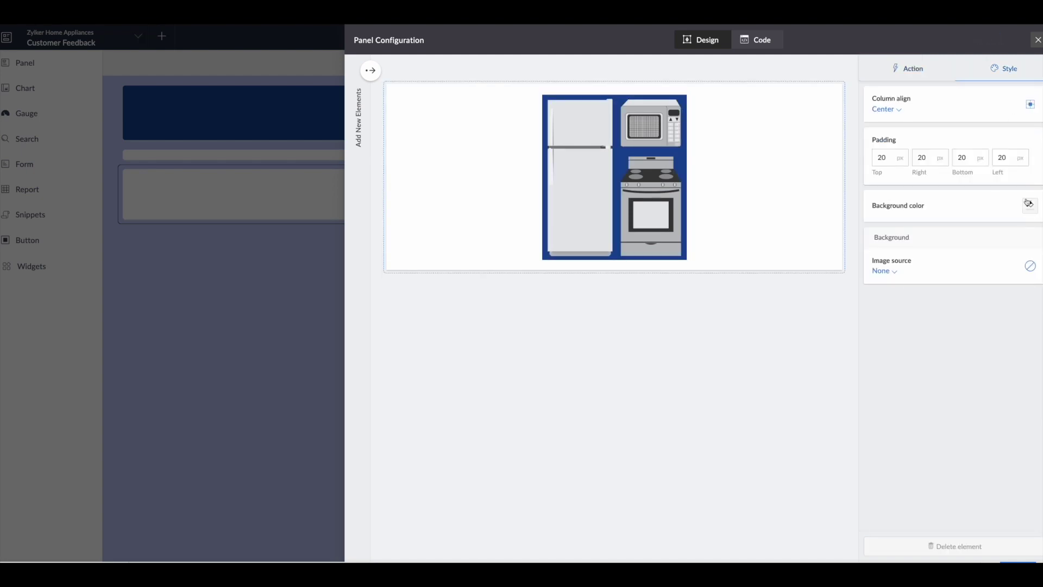
pyautogui.click(1030, 205)
pyautogui.click(987, 323)
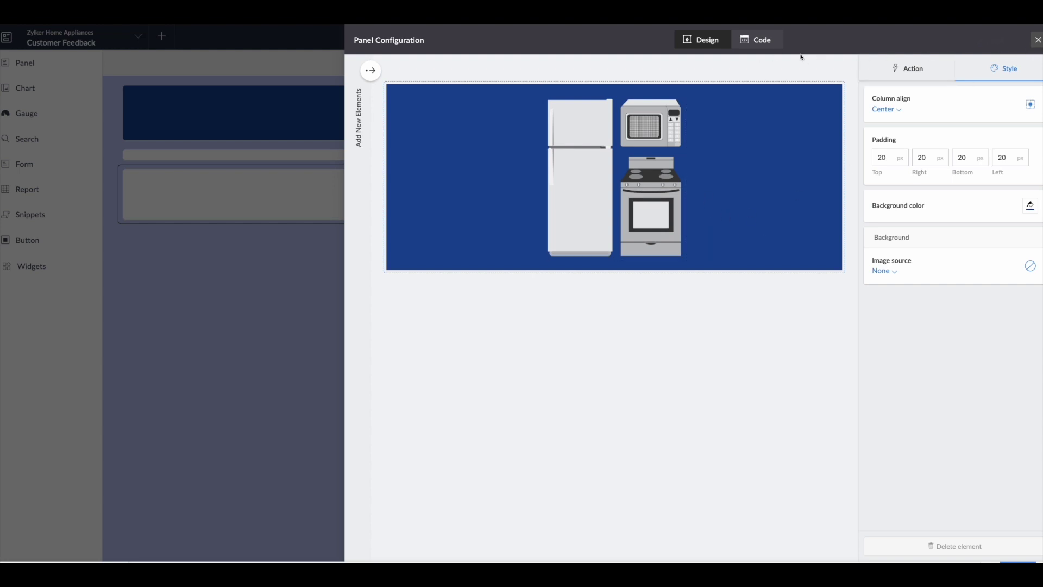
pyautogui.click(1037, 41)
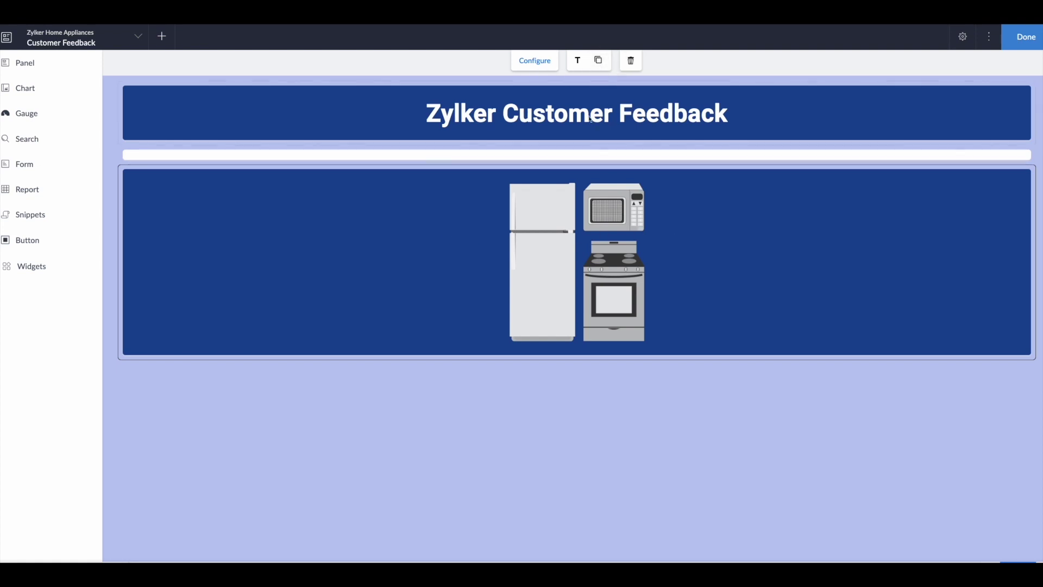
# - Add a number-and-caption panel to the right of the appliance image panel and delete both of its elements
pyautogui.click(67, 70)
pyautogui.moveTo(179, 471); pyautogui.dragTo(1032, 258)
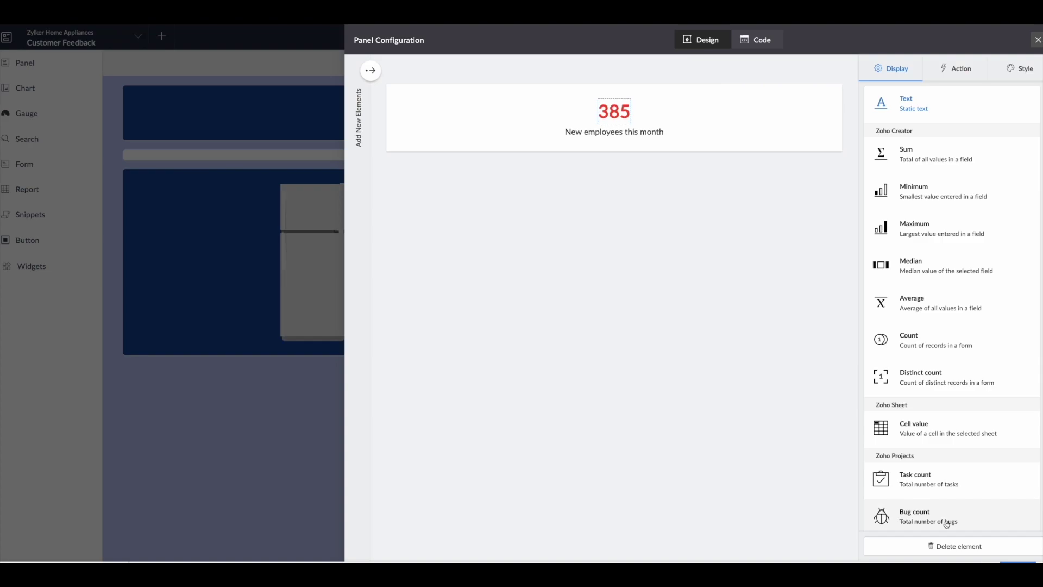
pyautogui.click(963, 547)
pyautogui.click(502, 325)
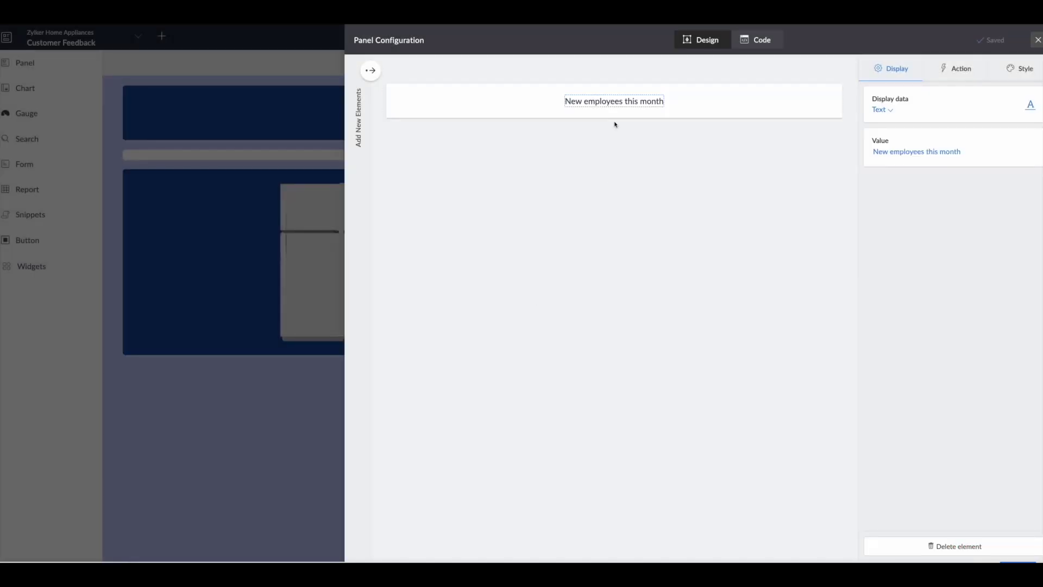
pyautogui.click(976, 545)
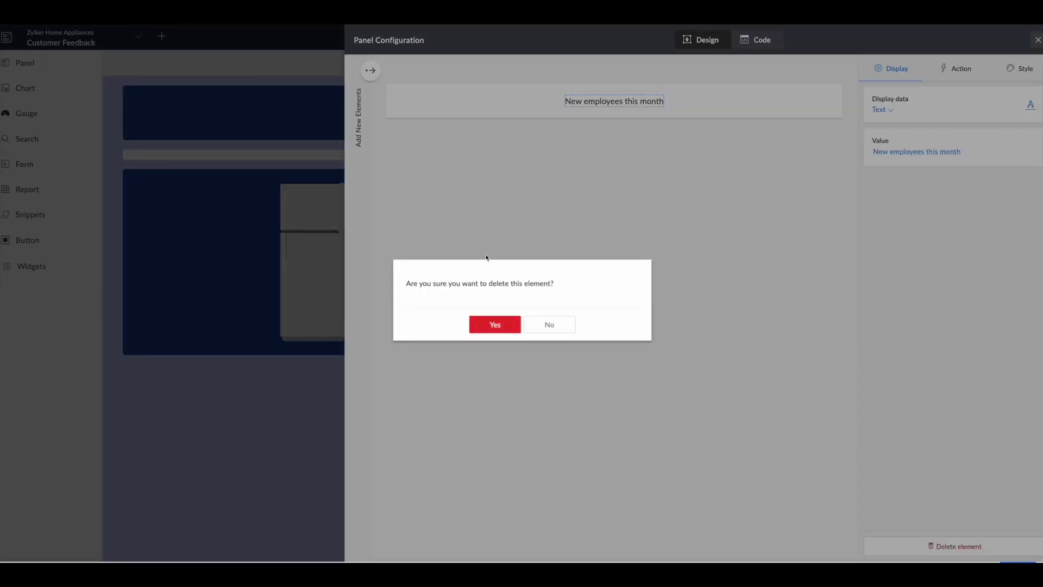
pyautogui.click(501, 327)
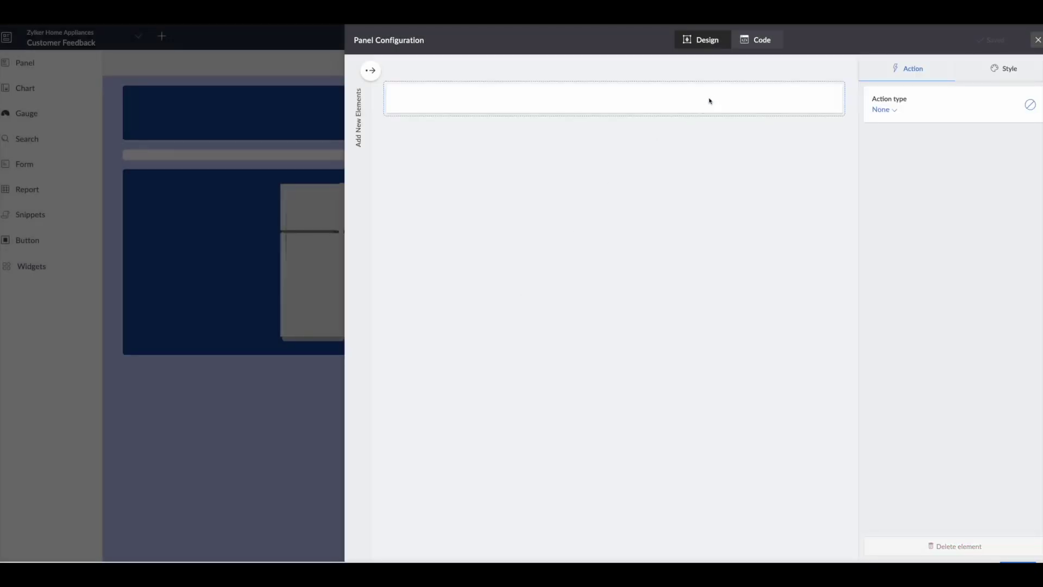
# - Give the empty panel a dark blue background and widen it by narrowing the appliance image panel
pyautogui.click(1007, 74)
pyautogui.click(1030, 205)
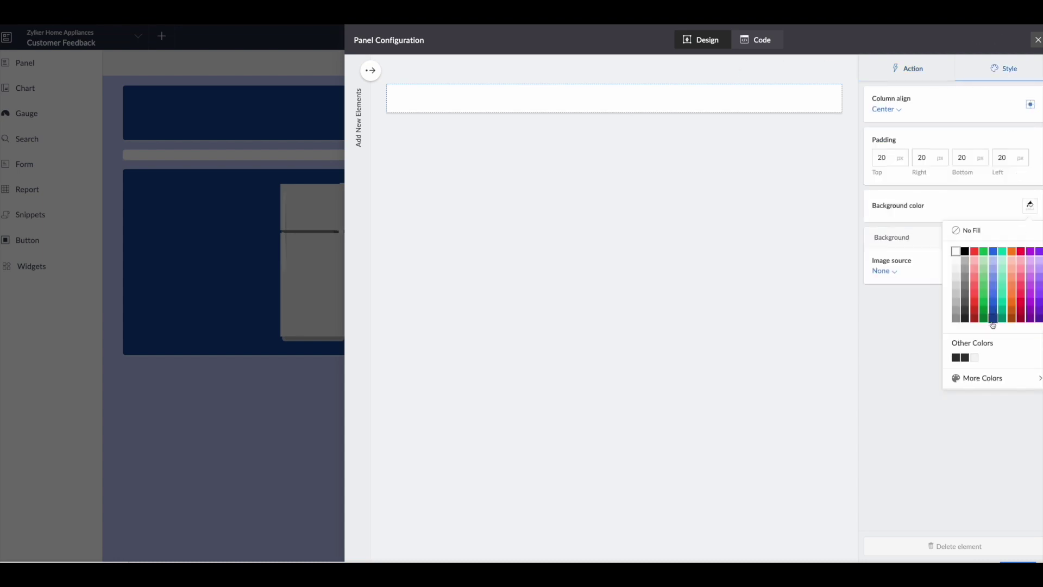
pyautogui.click(989, 324)
pyautogui.click(1037, 42)
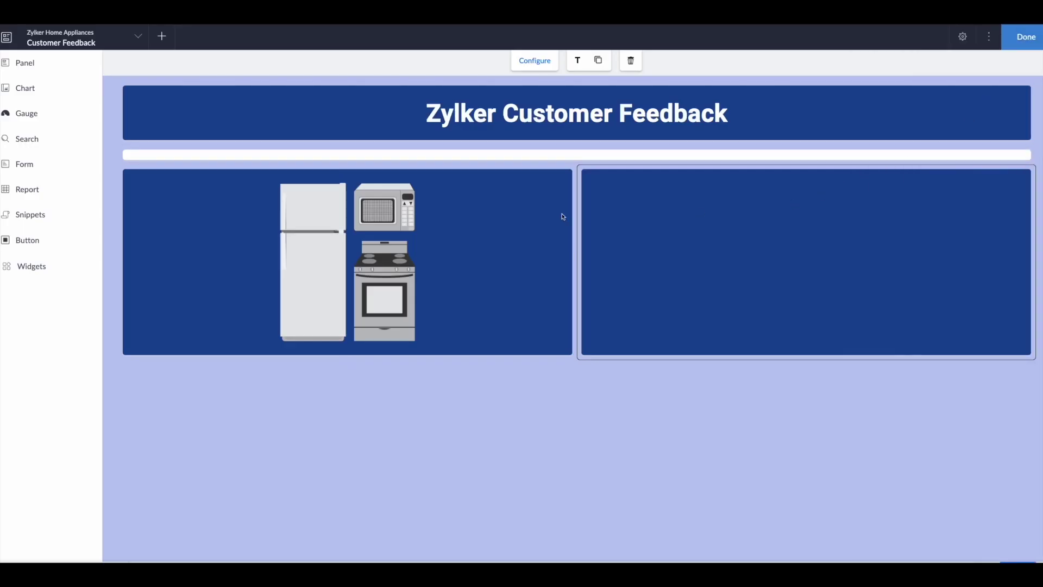
pyautogui.moveTo(577, 244); pyautogui.dragTo(328, 240)
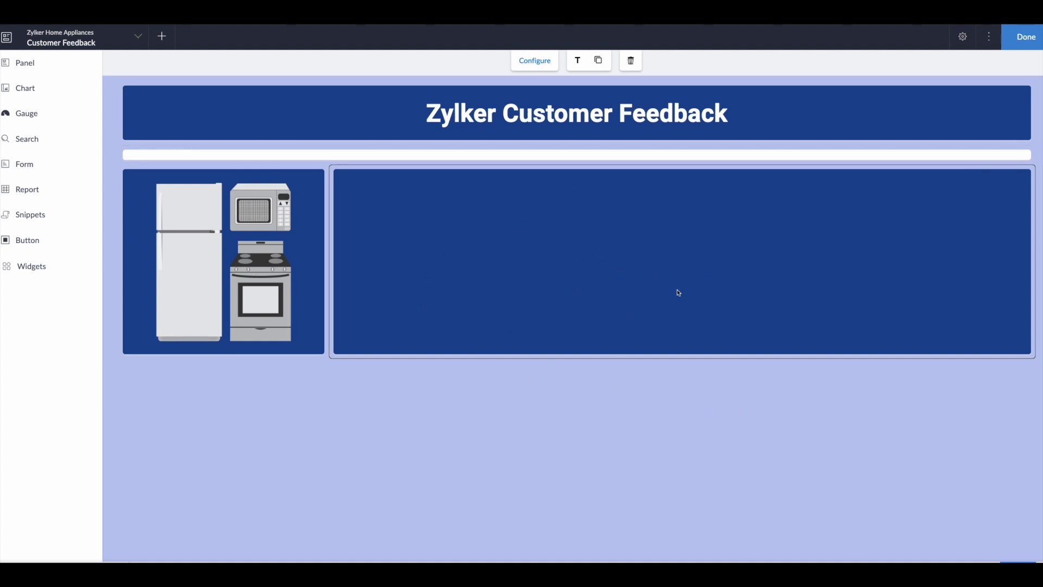
# - Duplicate the empty blue panel three times and adjust the panel widths so the full appliance image fits in its panel
pyautogui.click(598, 60)
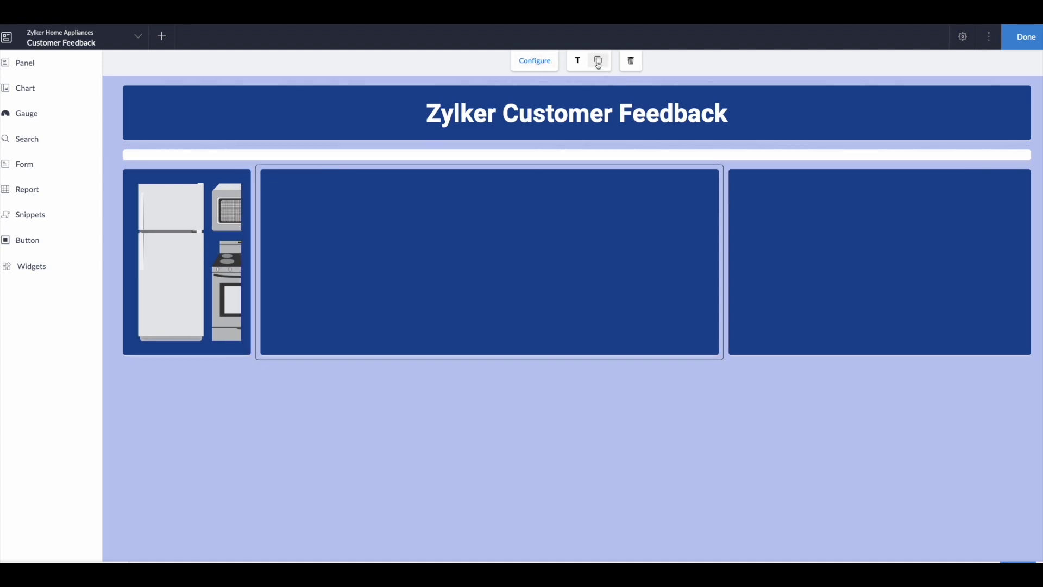
pyautogui.click(598, 61)
pyautogui.click(598, 61)
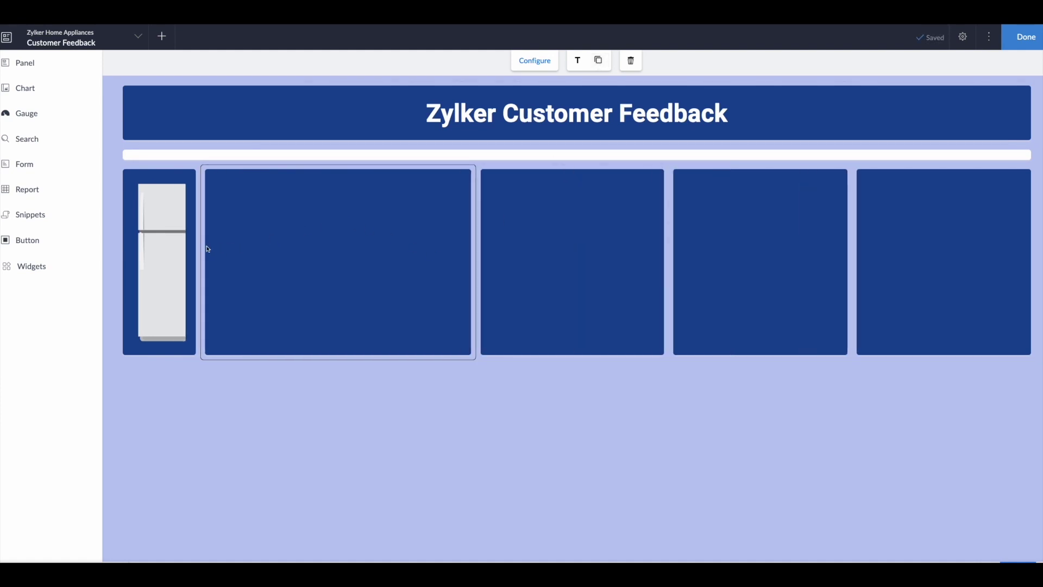
pyautogui.moveTo(201, 248); pyautogui.dragTo(326, 248)
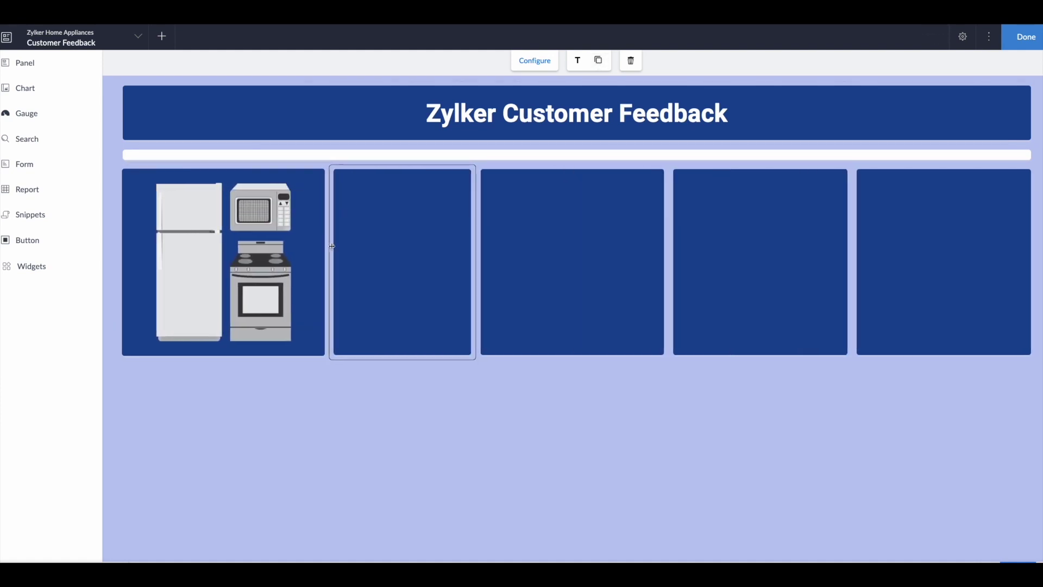
pyautogui.moveTo(671, 252); pyautogui.dragTo(614, 252)
pyautogui.moveTo(850, 253); pyautogui.dragTo(804, 251)
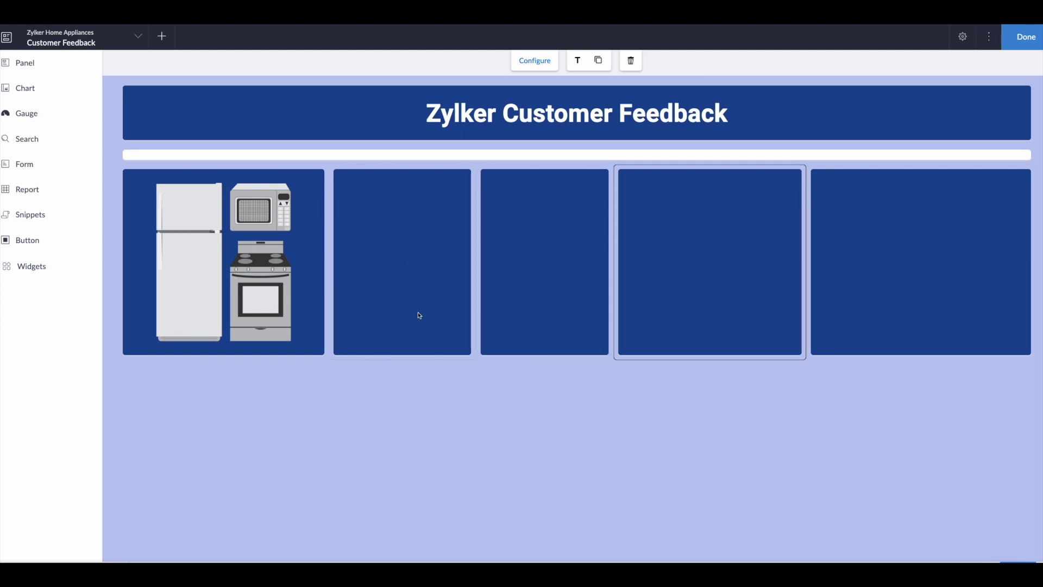
# - Embed the Feedback form in its own row below the blue panels, keeping its default embed configuration
pyautogui.click(40, 89)
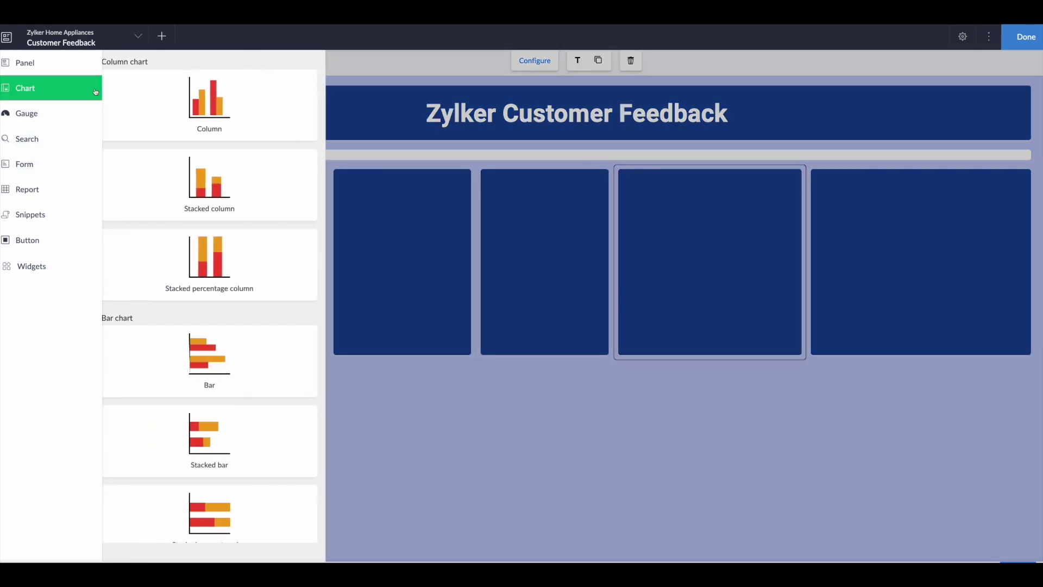
pyautogui.click(35, 112)
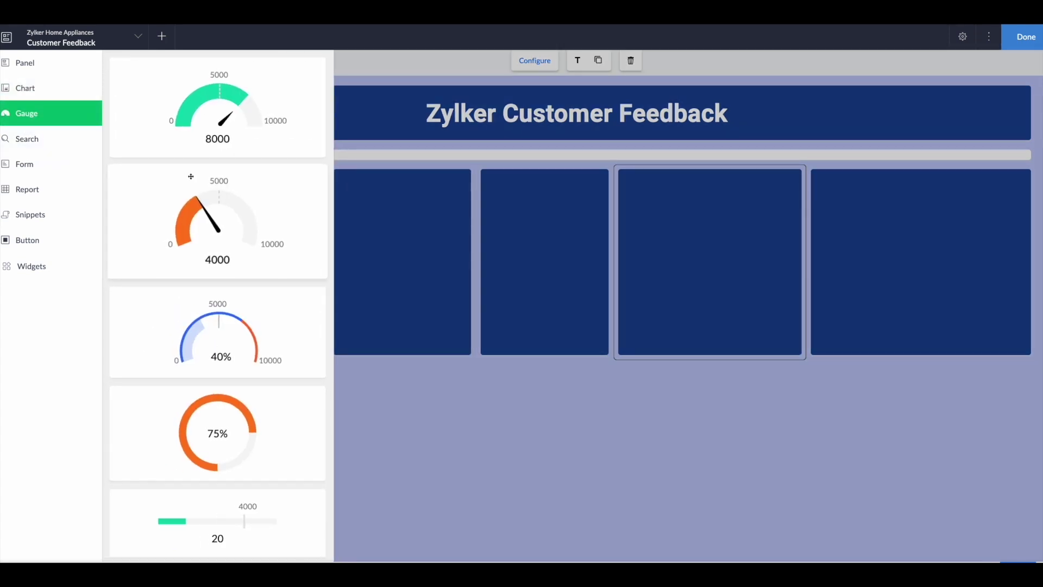
pyautogui.click(44, 169)
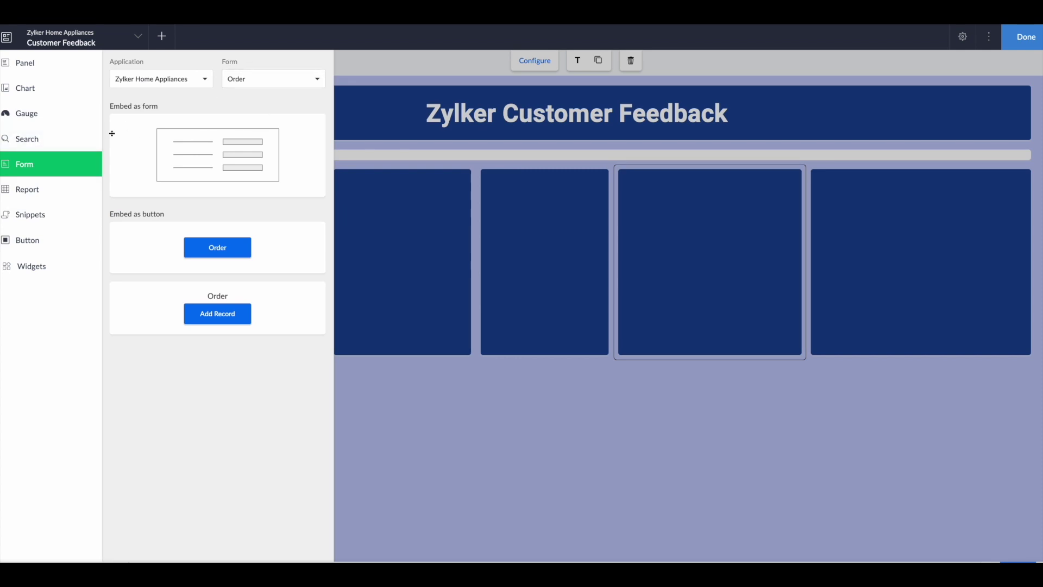
pyautogui.click(305, 81)
pyautogui.scroll(-3, 283, 206)
pyautogui.click(262, 204)
pyautogui.moveTo(180, 181); pyautogui.dragTo(421, 424)
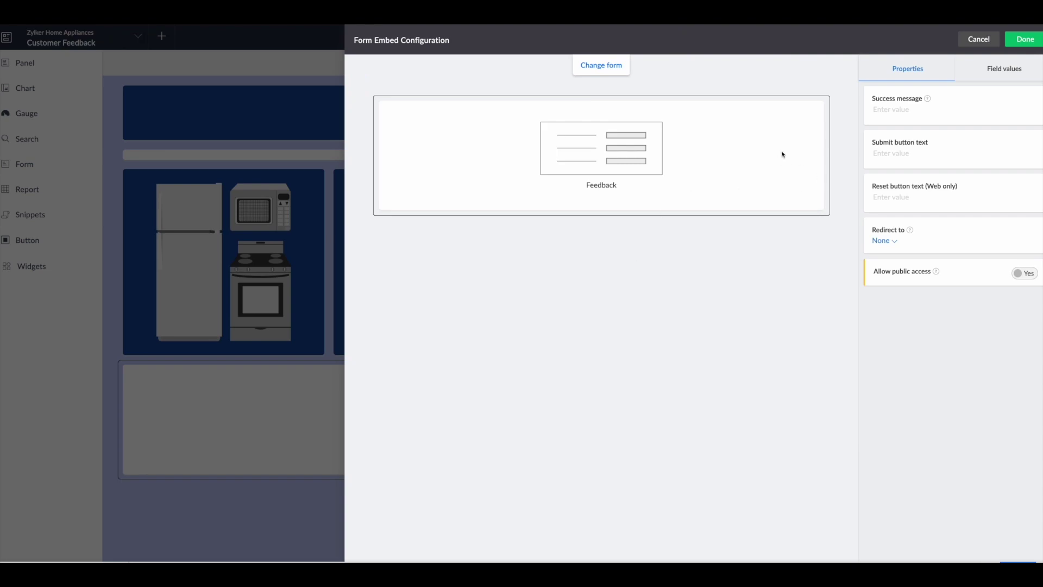
pyautogui.click(1026, 39)
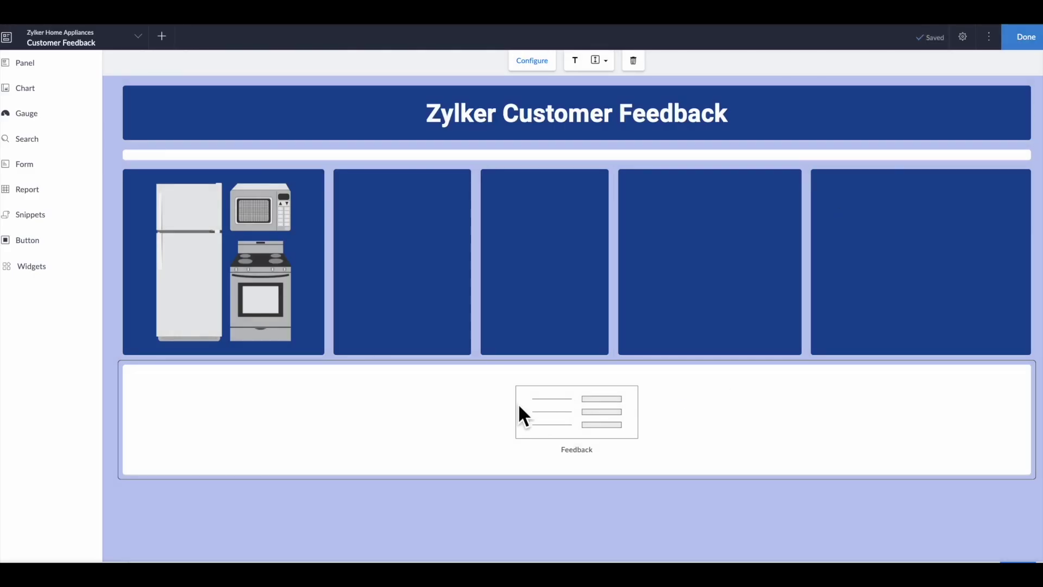
# - Delete all four empty blue panels beside the appliance image panel
pyautogui.click(408, 277)
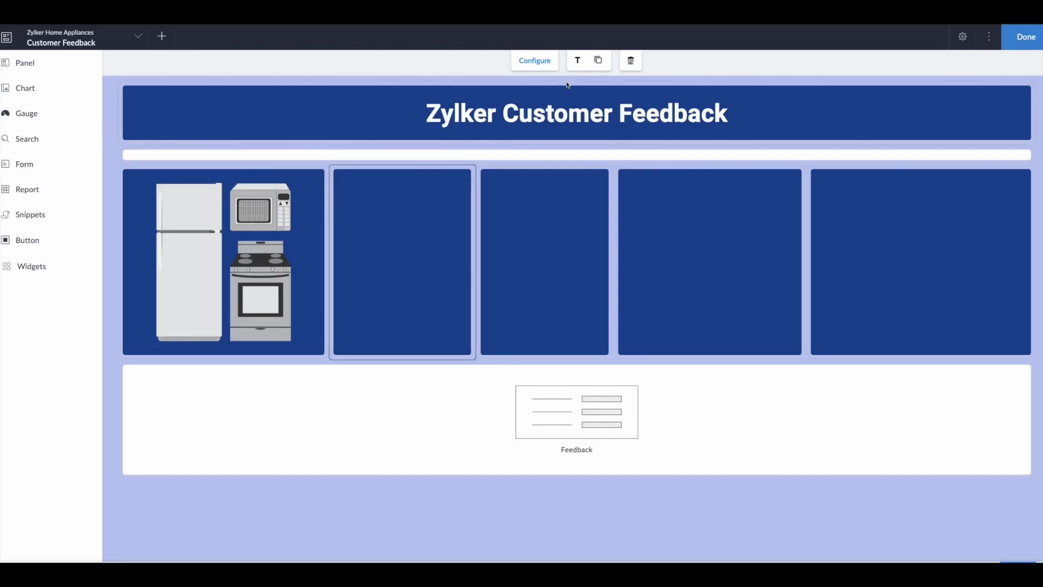
pyautogui.click(631, 61)
pyautogui.click(503, 336)
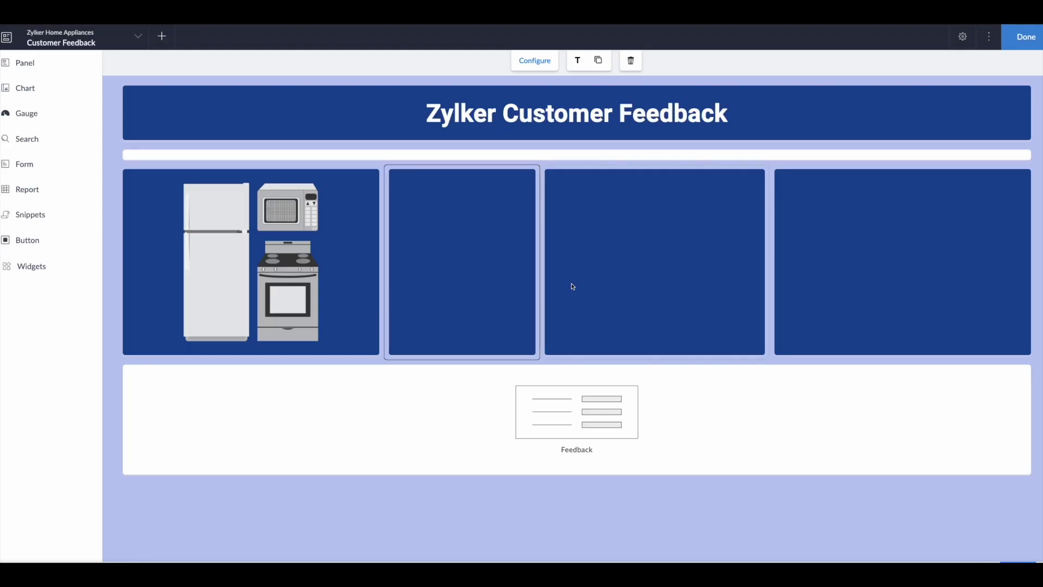
pyautogui.click(630, 61)
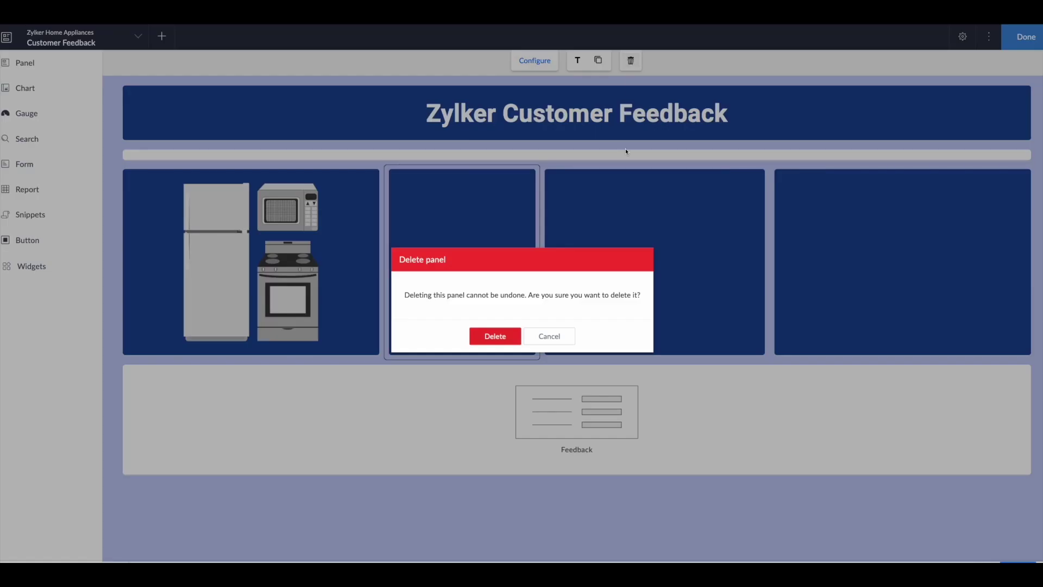
pyautogui.click(503, 335)
pyautogui.click(630, 60)
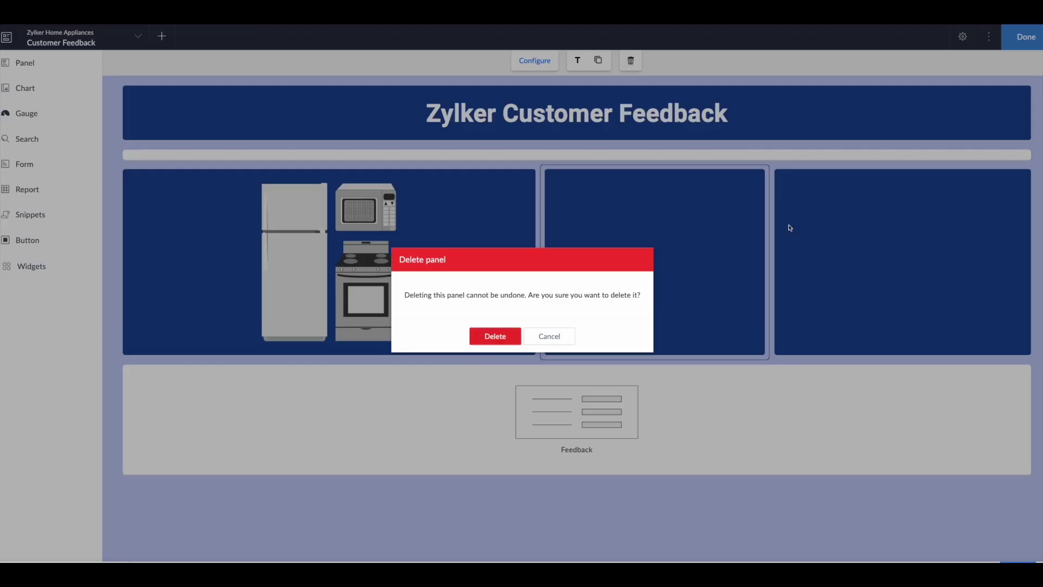
pyautogui.click(510, 332)
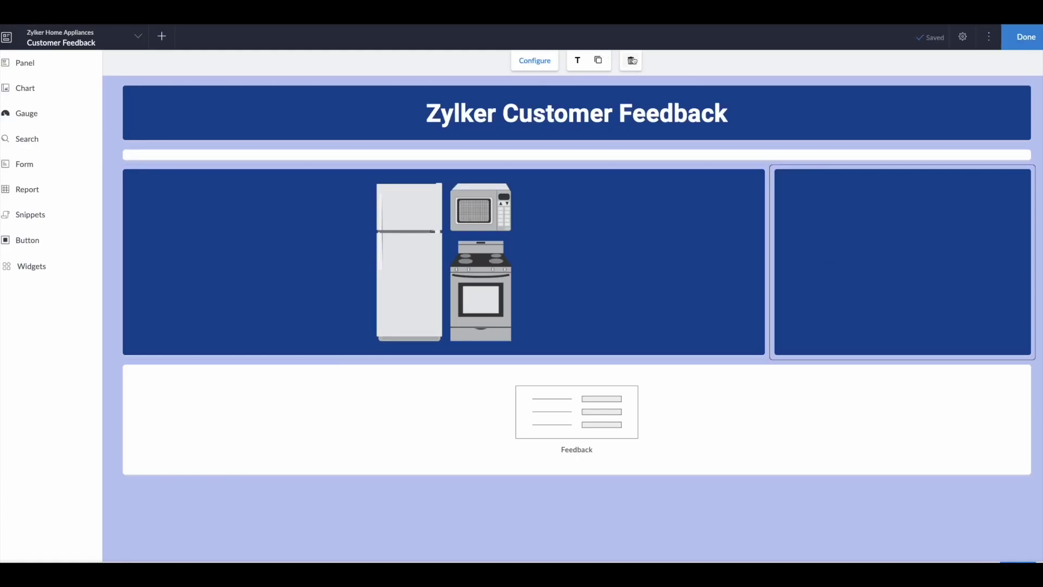
pyautogui.click(631, 61)
pyautogui.click(503, 336)
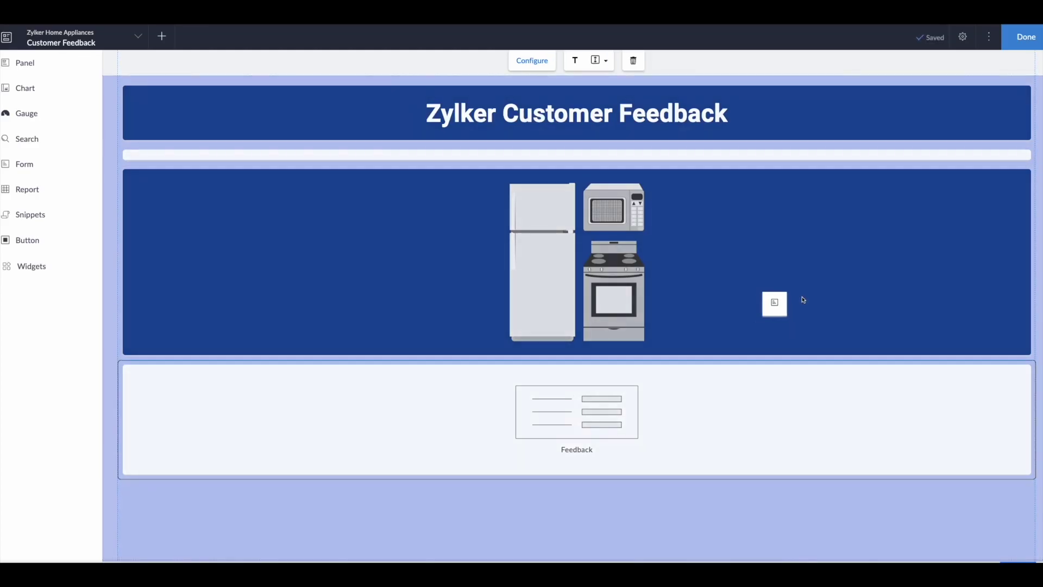
# - Move the Feedback form to the right of the appliance image and narrow the image panel to about a quarter of the row
pyautogui.moveTo(1034, 259); pyautogui.dragTo(956, 304)
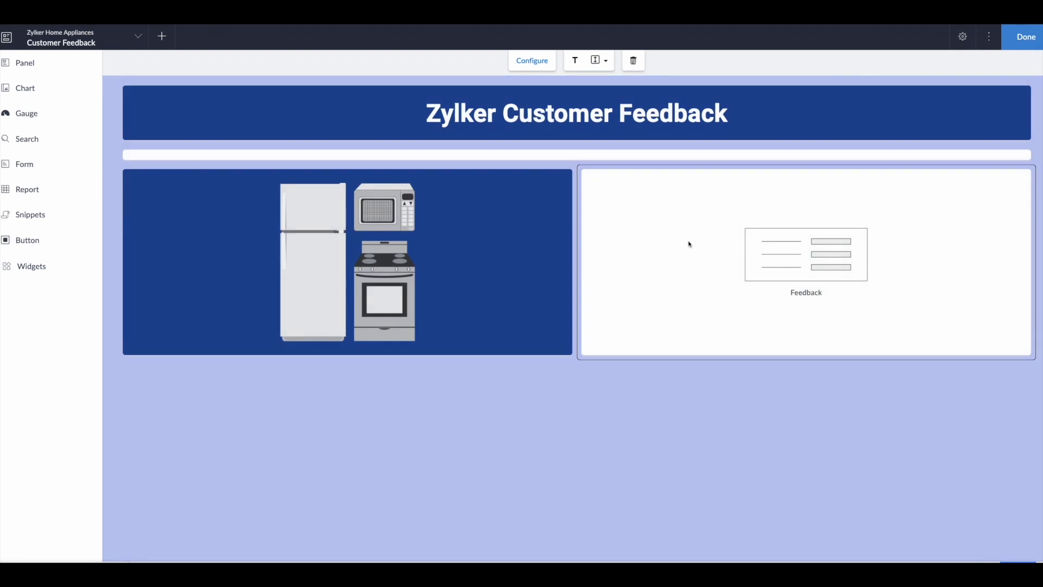
pyautogui.moveTo(575, 248); pyautogui.dragTo(353, 263)
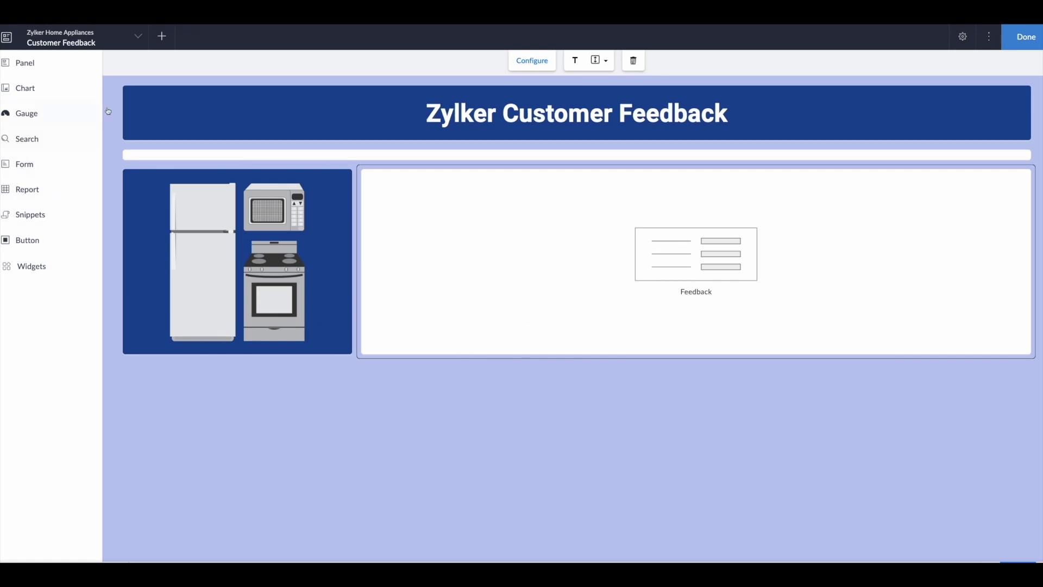
# - Duplicate the thin white panel under the title and place the copy below the appliance image and Feedback form row
pyautogui.click(240, 154)
pyautogui.click(598, 60)
pyautogui.moveTo(630, 154); pyautogui.dragTo(508, 401)
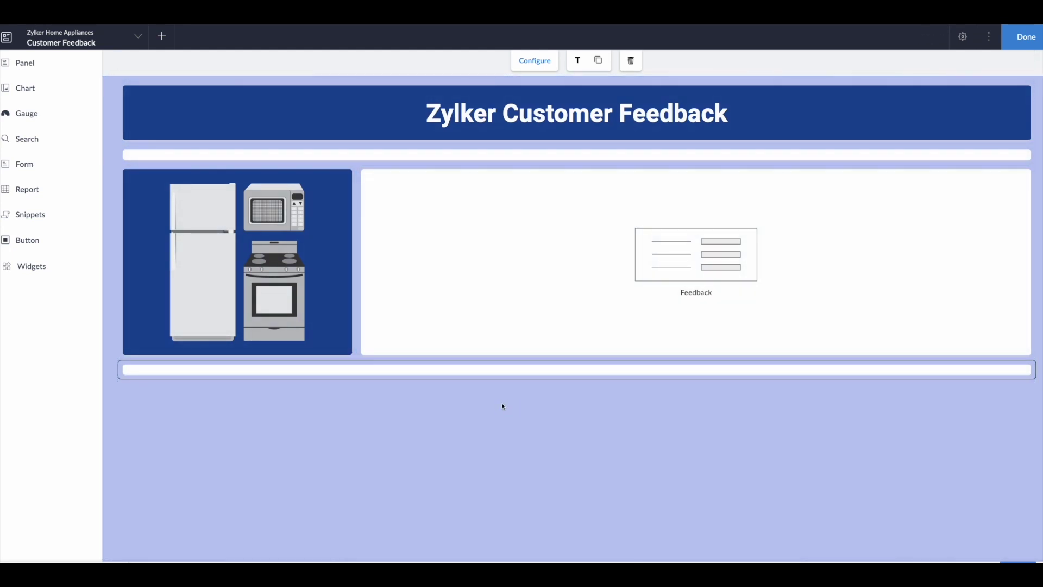
# - Duplicate the Zylker Customer Feedback title panel and place the copy below the lower thin white panel
pyautogui.click(728, 131)
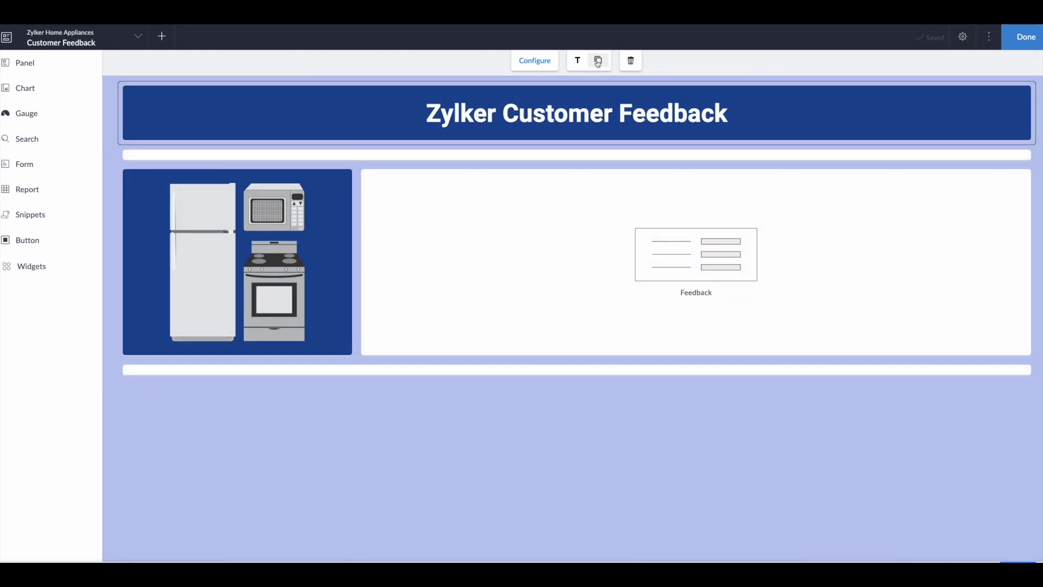
pyautogui.click(598, 59)
pyautogui.moveTo(625, 119); pyautogui.dragTo(566, 429)
# - Delete the title text from the copied panel at the foot of the page and finish editing the page
pyautogui.click(531, 61)
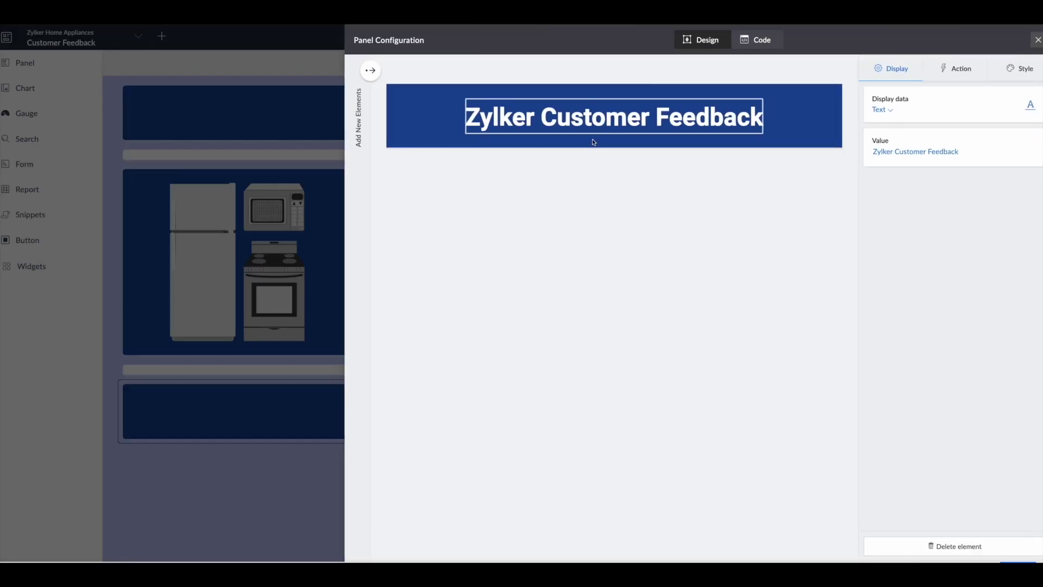
pyautogui.click(992, 550)
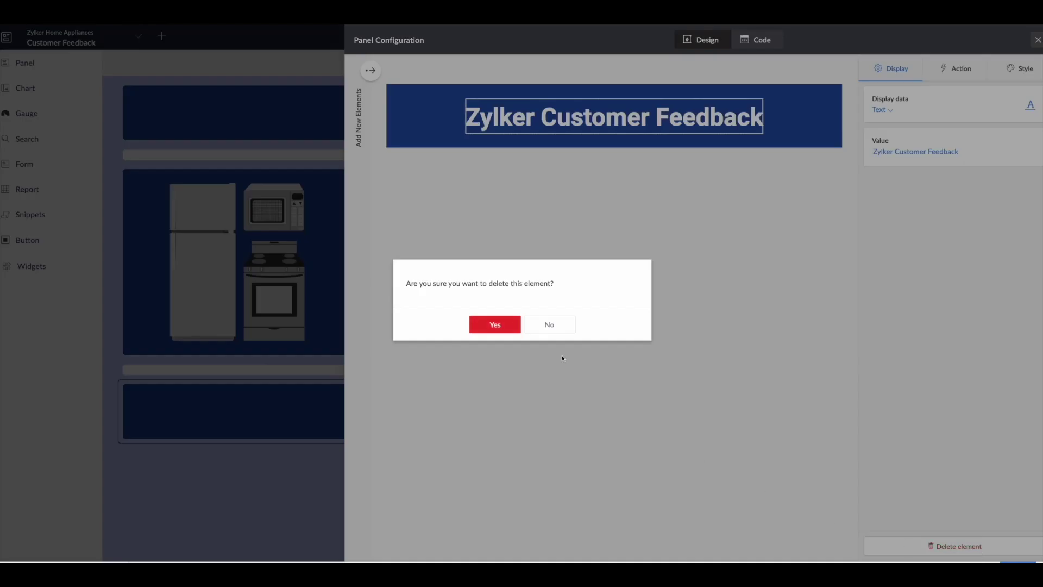
pyautogui.click(494, 325)
pyautogui.click(1037, 40)
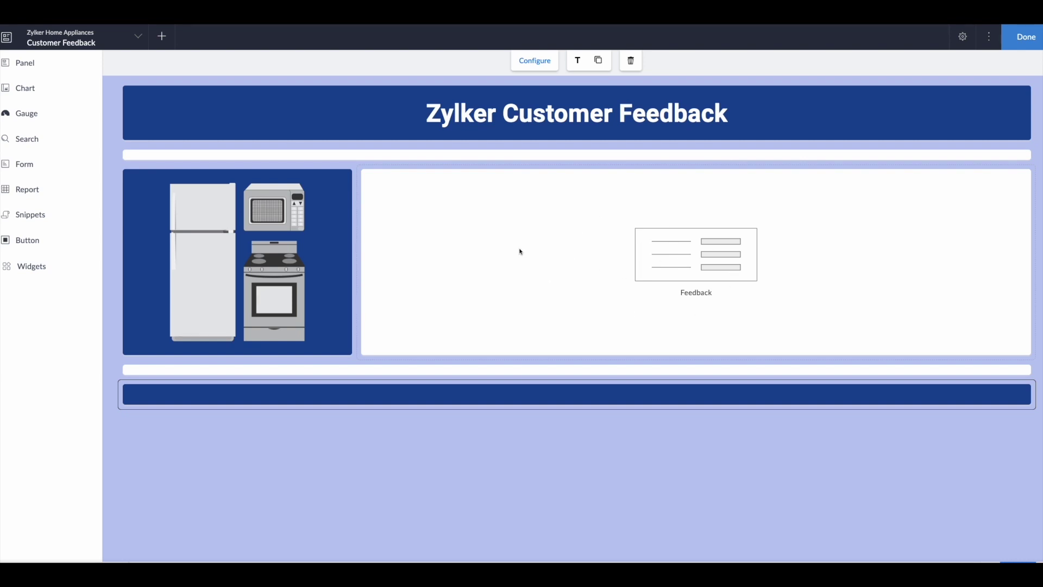
pyautogui.click(1014, 43)
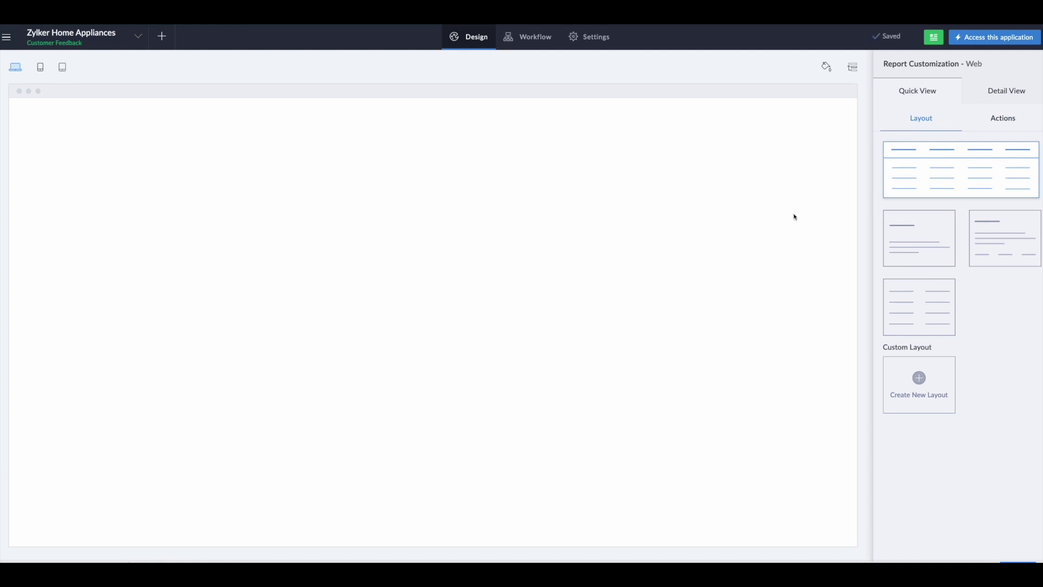